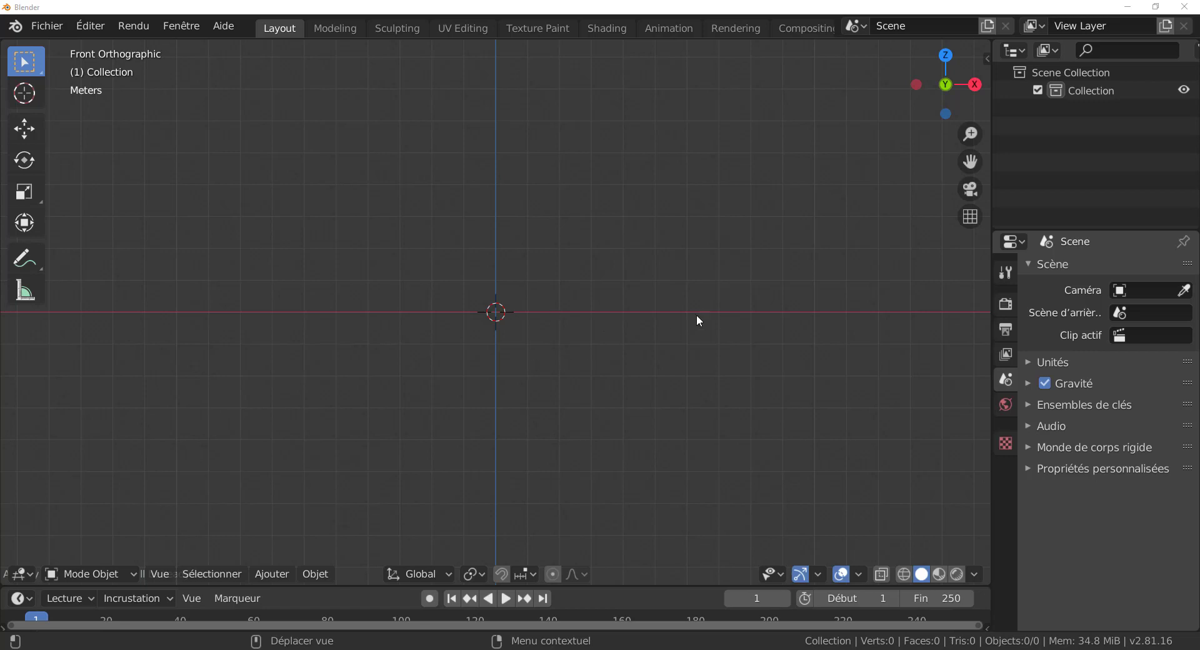
Step: Add a monkey head mesh at the world origin
click(272, 574)
mouse_move(281, 556)
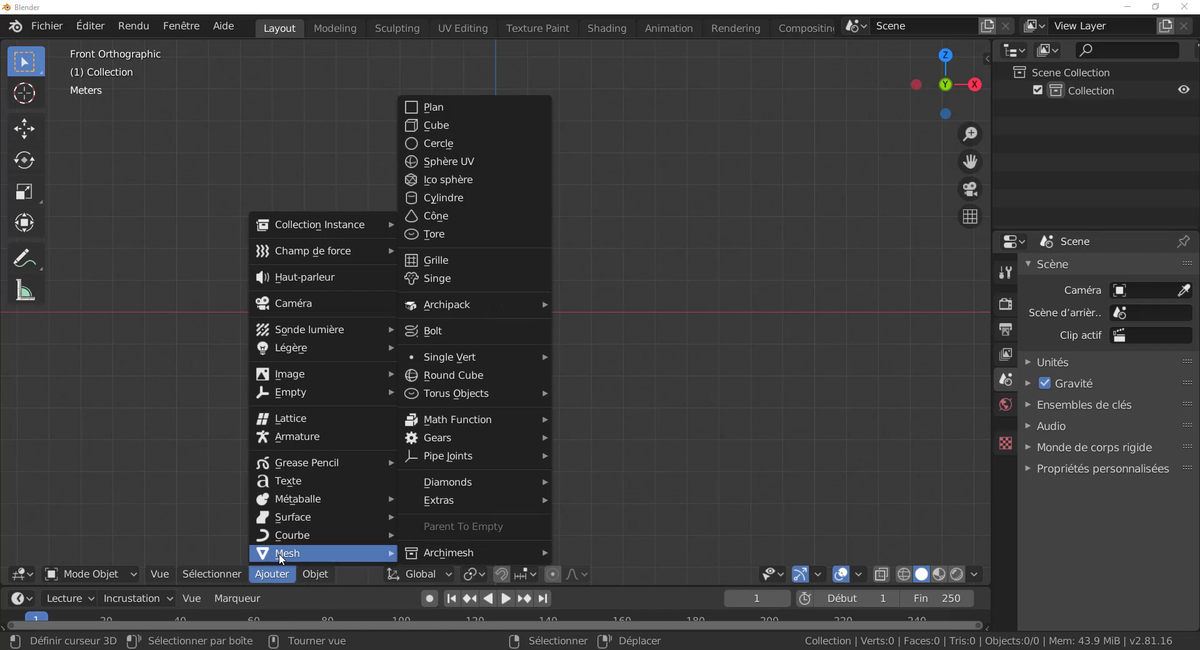
click(443, 282)
scroll(573, 380, up, 8)
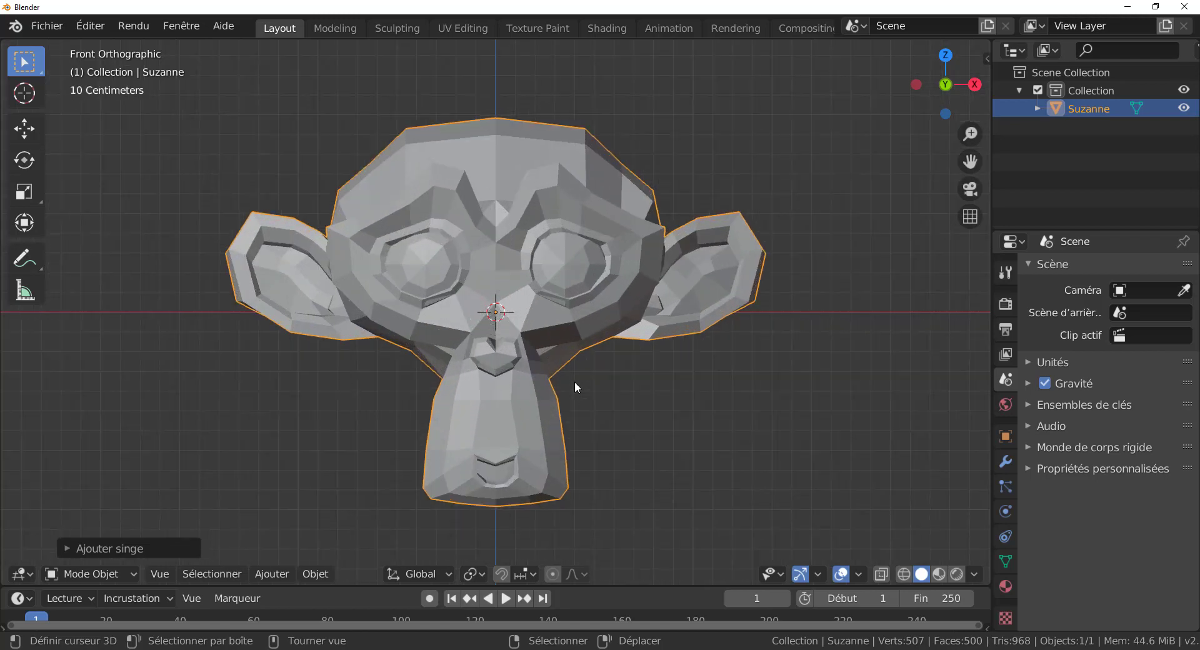
Step: Add a Subdivision Surface modifier to the monkey head and dismiss the desktop notification
click(1005, 463)
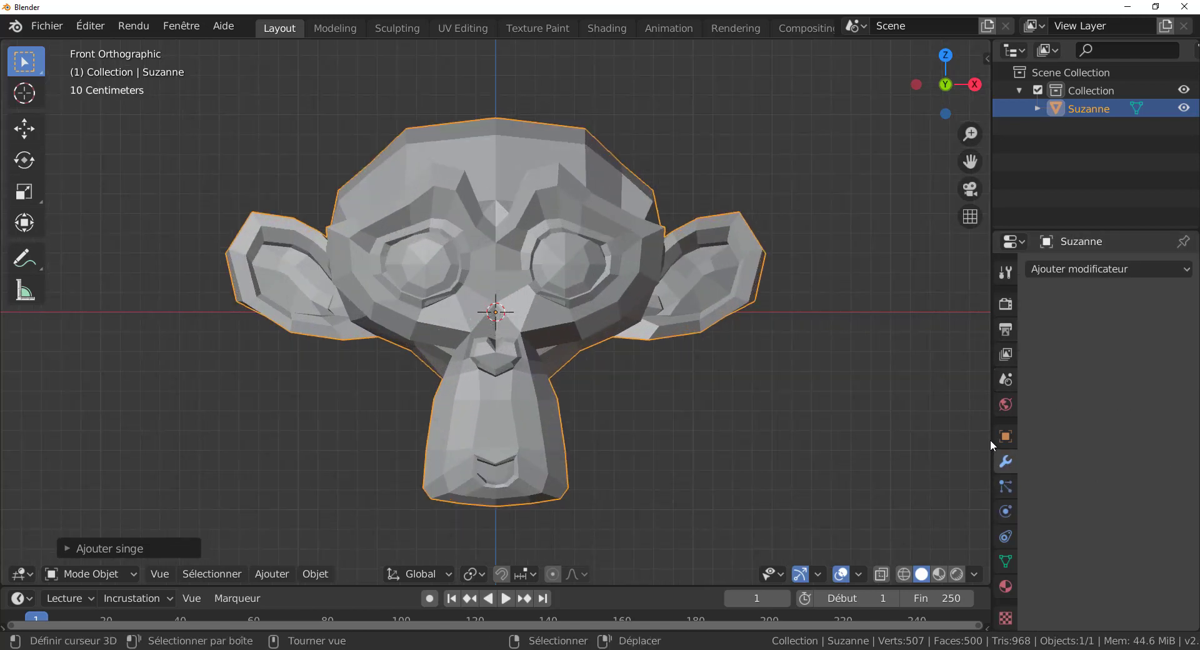
drag(990, 438, 861, 437)
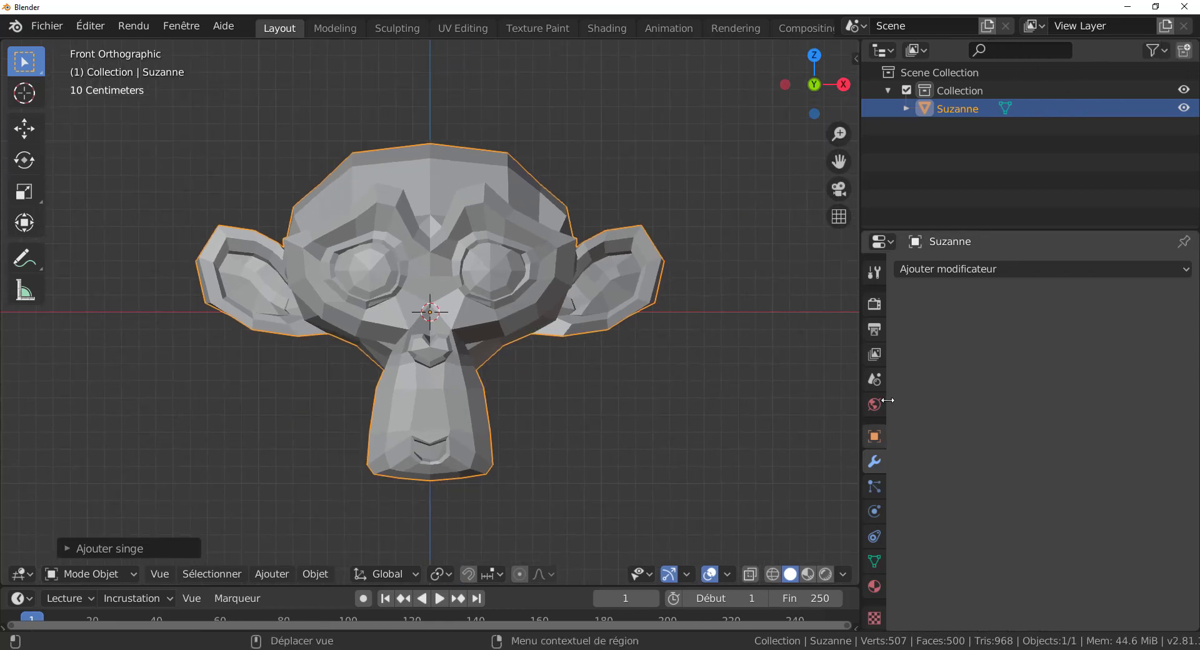
click(1031, 270)
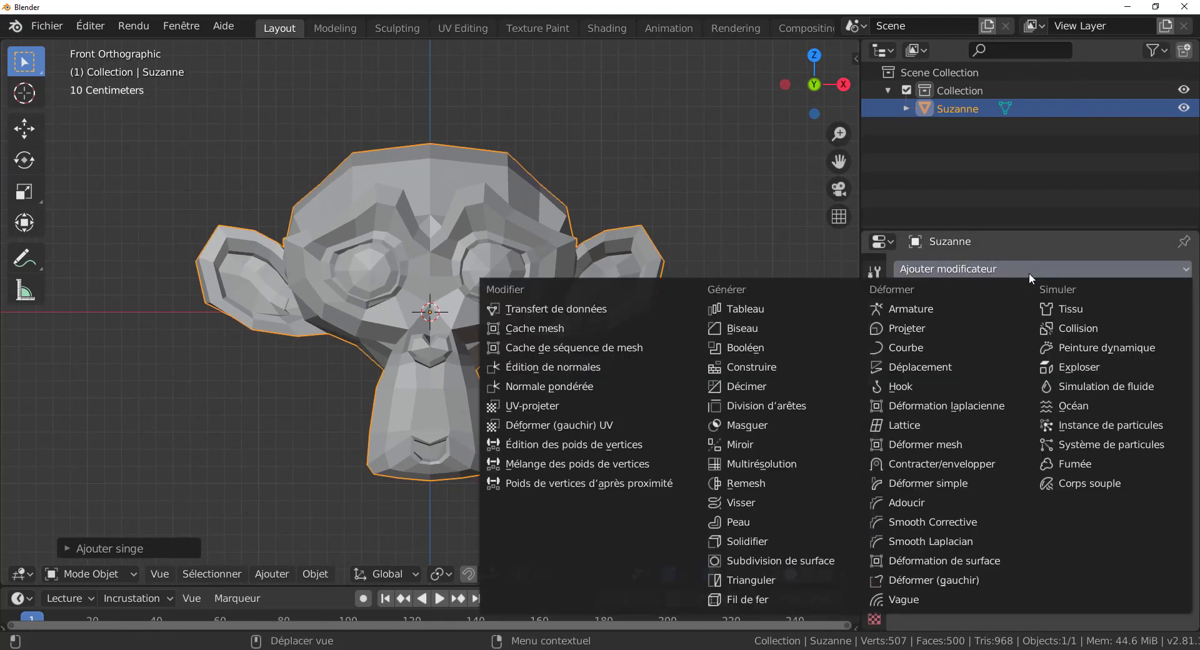
click(797, 560)
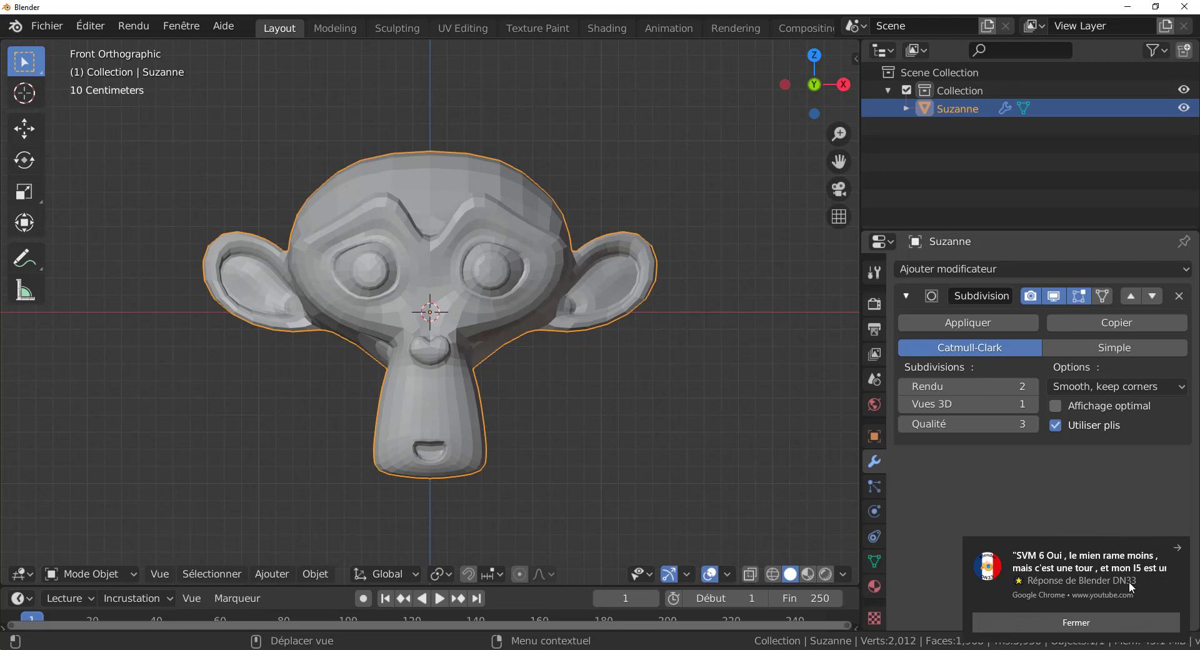
click(1082, 623)
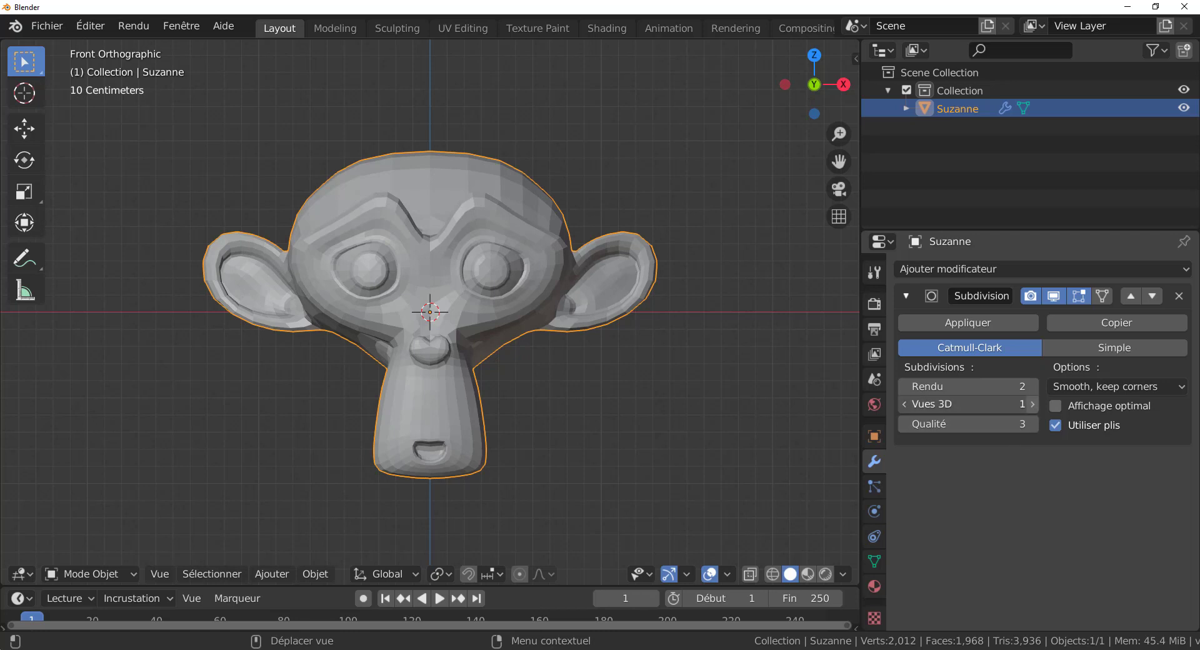
Step: Set the subdivision modifier's 3D view level to 6 and its quality to 6
click(1032, 404)
click(1032, 404)
click(1033, 404)
click(1033, 405)
click(1032, 404)
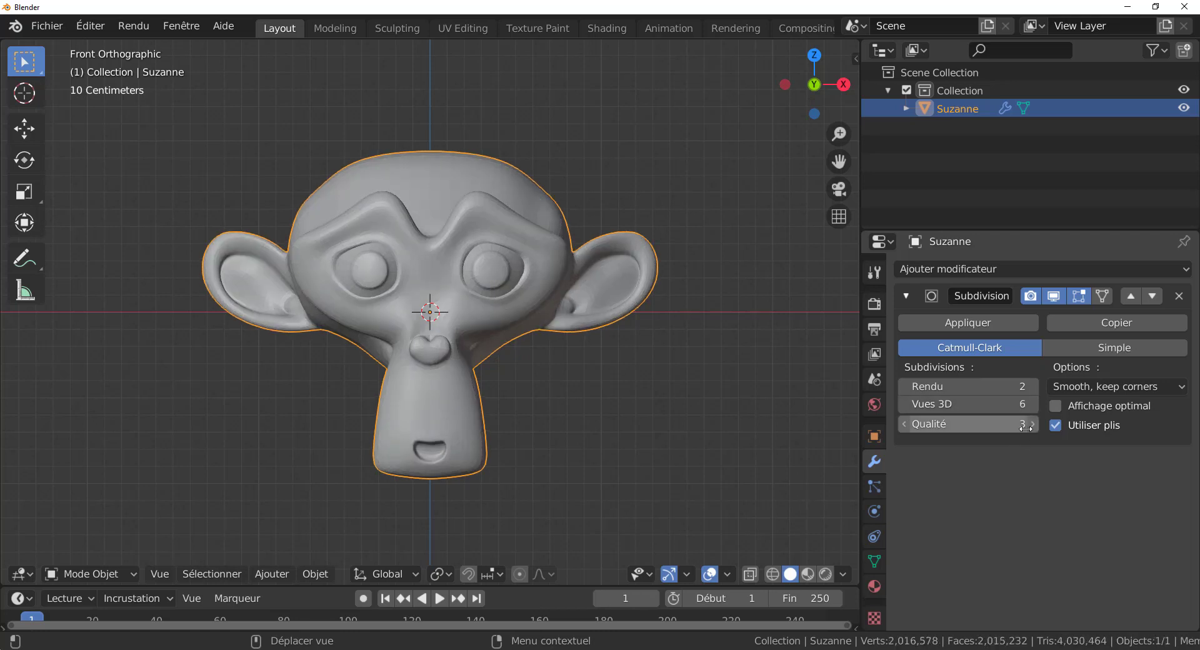
click(1032, 424)
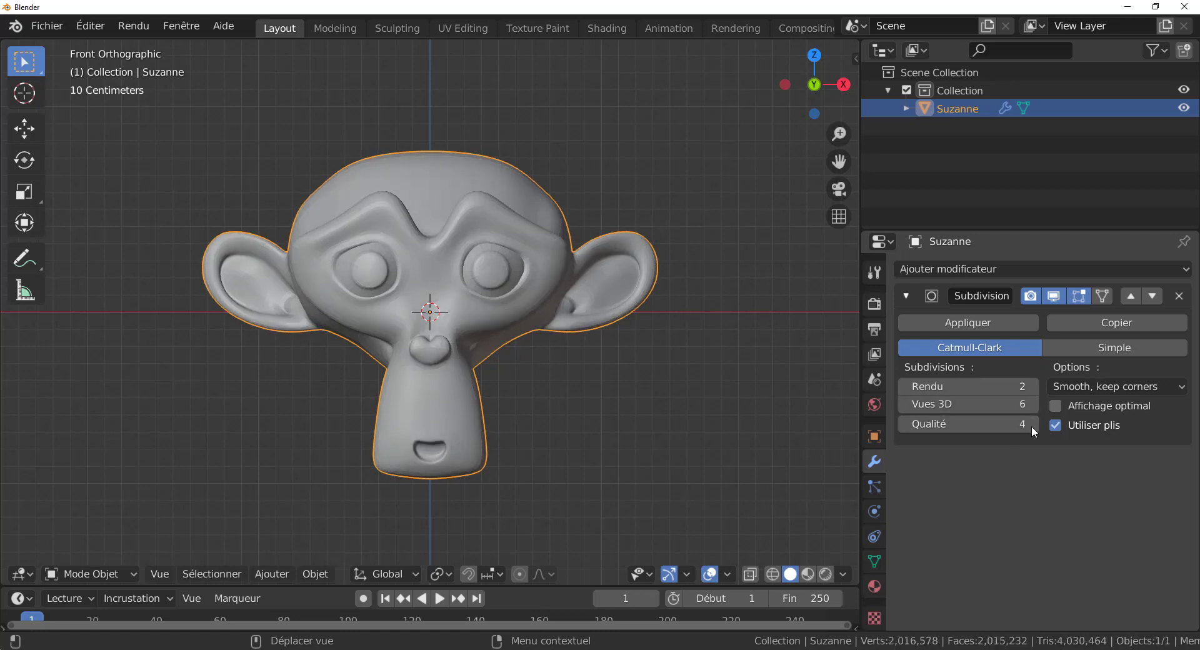
click(1032, 423)
Step: Change the scene's render engine to Workbench
scroll(471, 401, up, 4)
middle_drag(511, 409, 445, 429)
scroll(548, 434, down, 5)
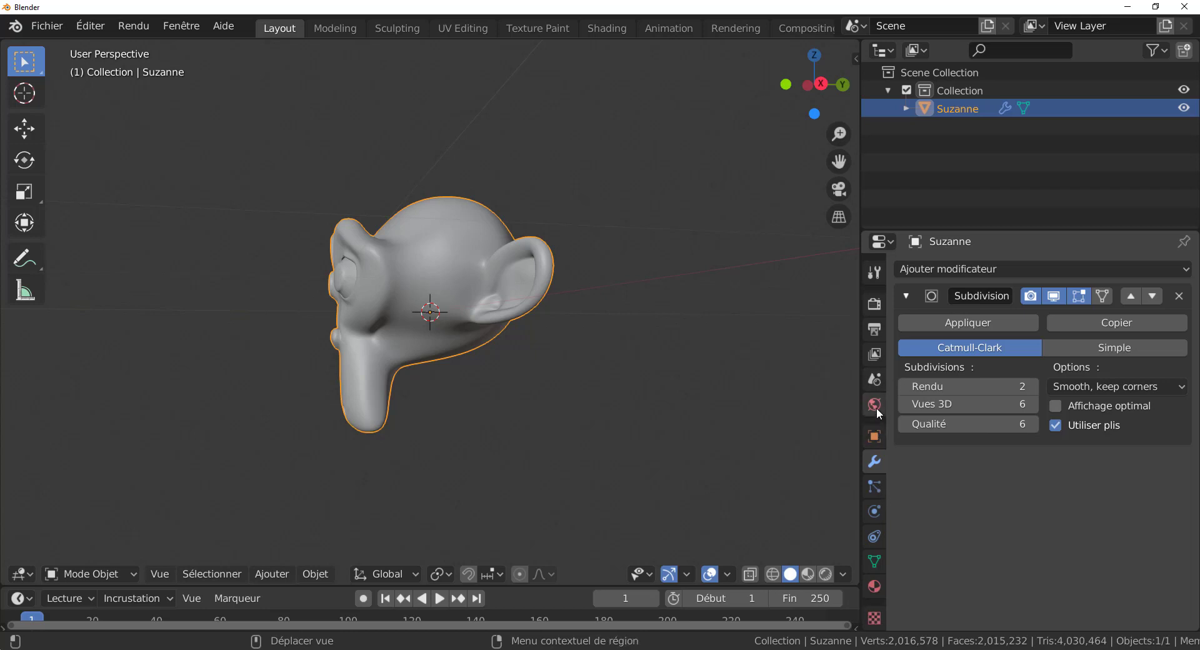
click(878, 589)
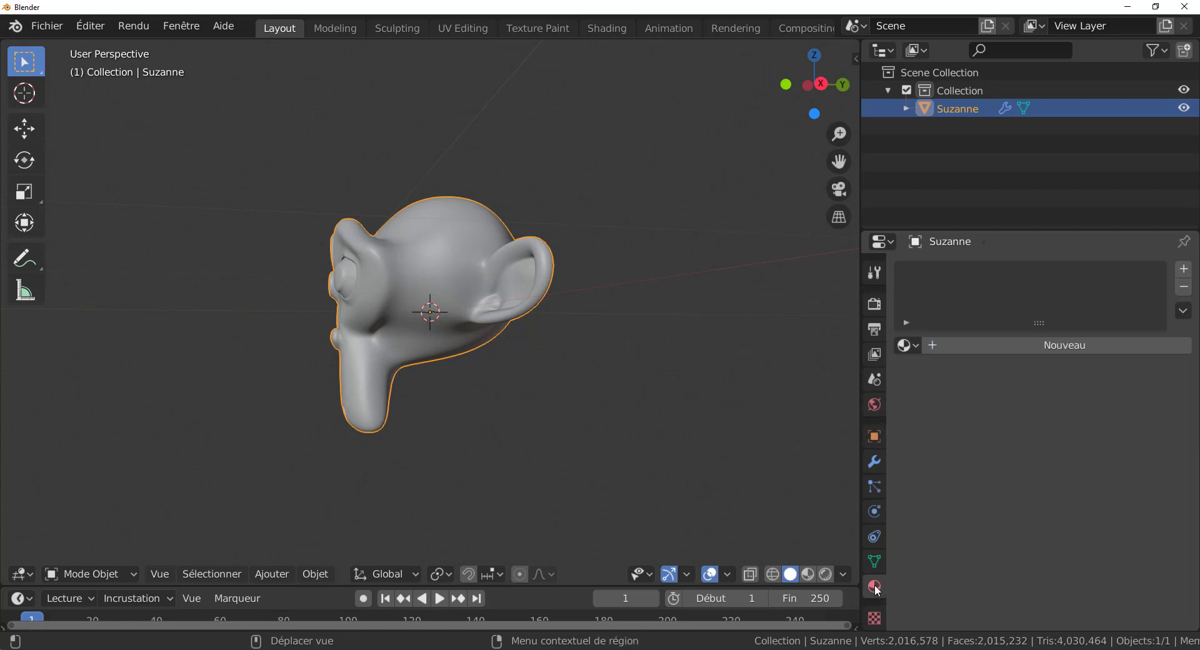
click(872, 304)
click(1101, 268)
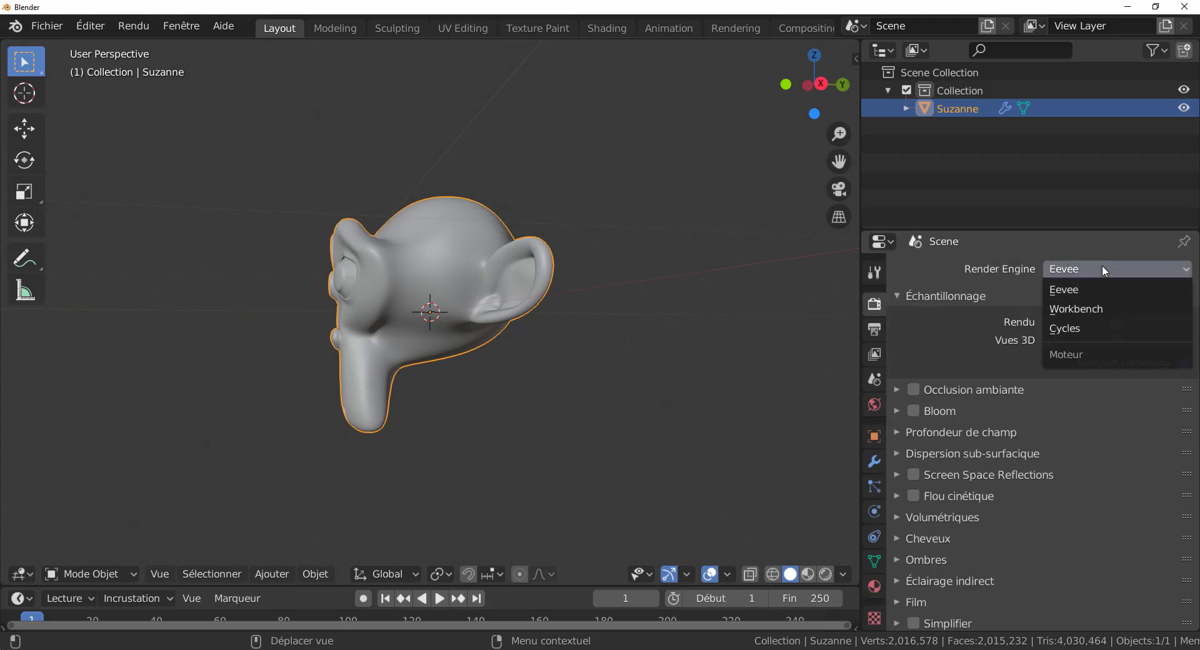
click(1108, 307)
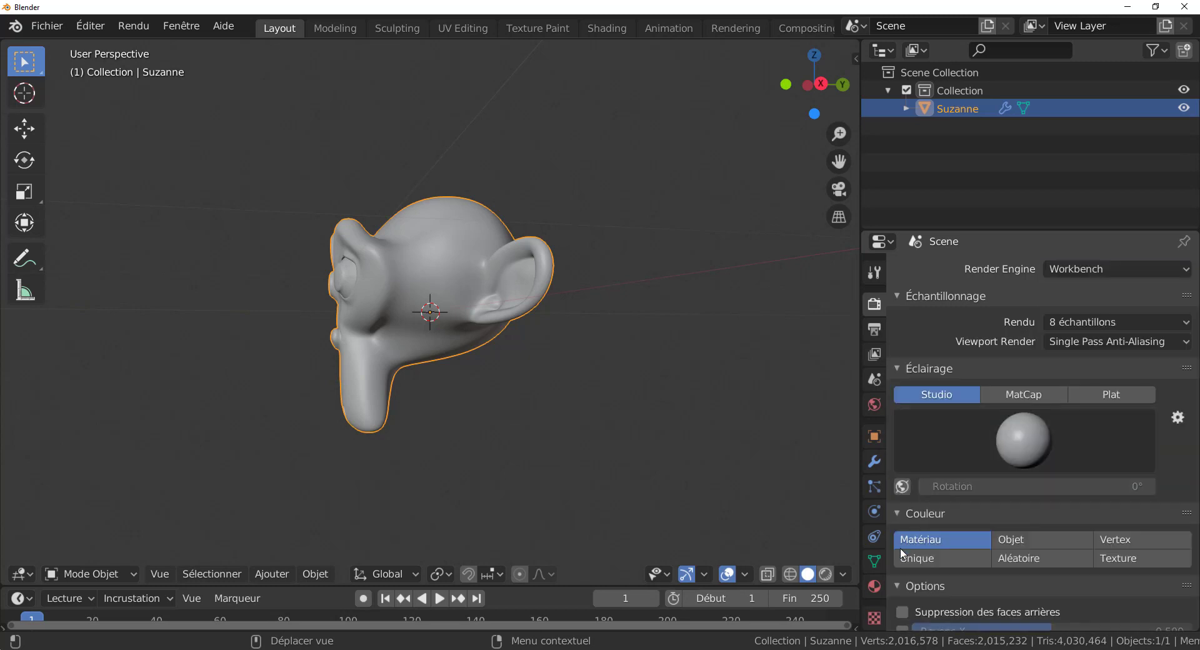
Step: Set the Workbench lighting to MatCap with the glossy red sphere and display the viewport in rendered shading
click(1031, 395)
scroll(1033, 375, down, 4)
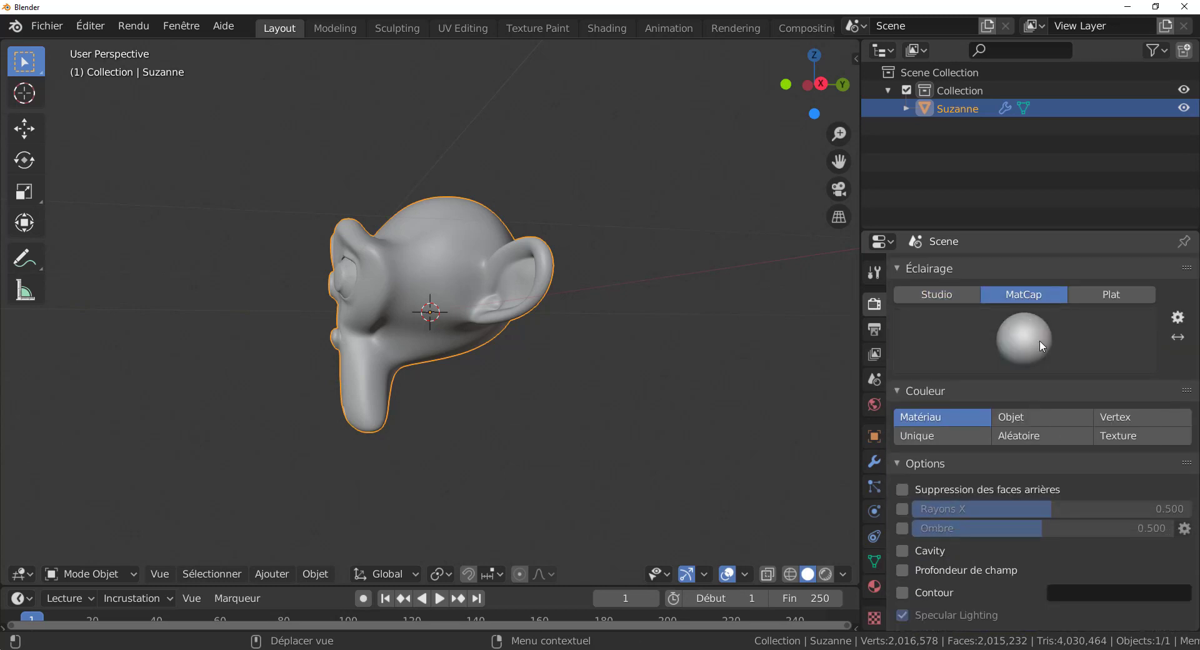
click(1039, 340)
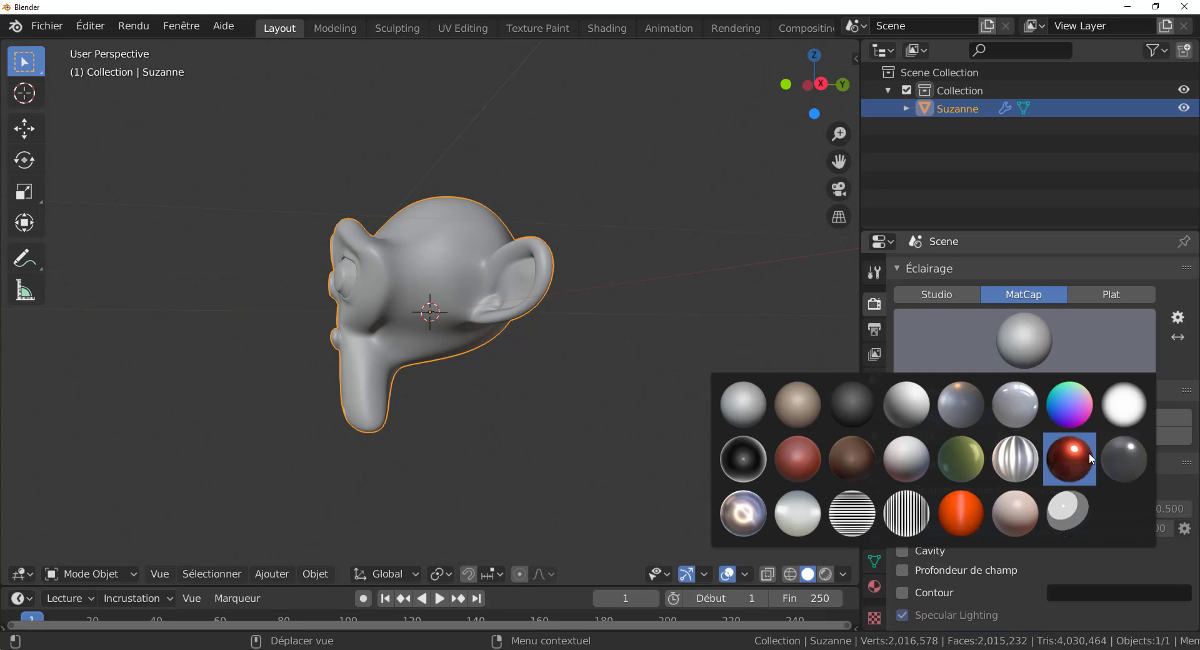
click(1052, 451)
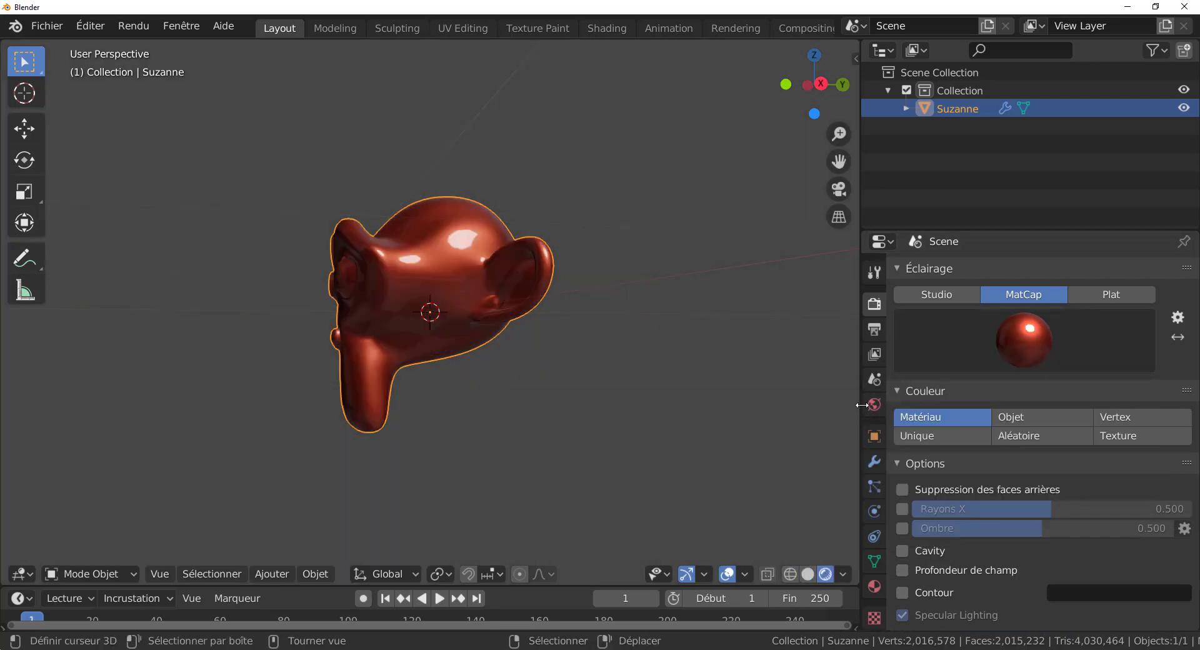
drag(860, 407, 957, 406)
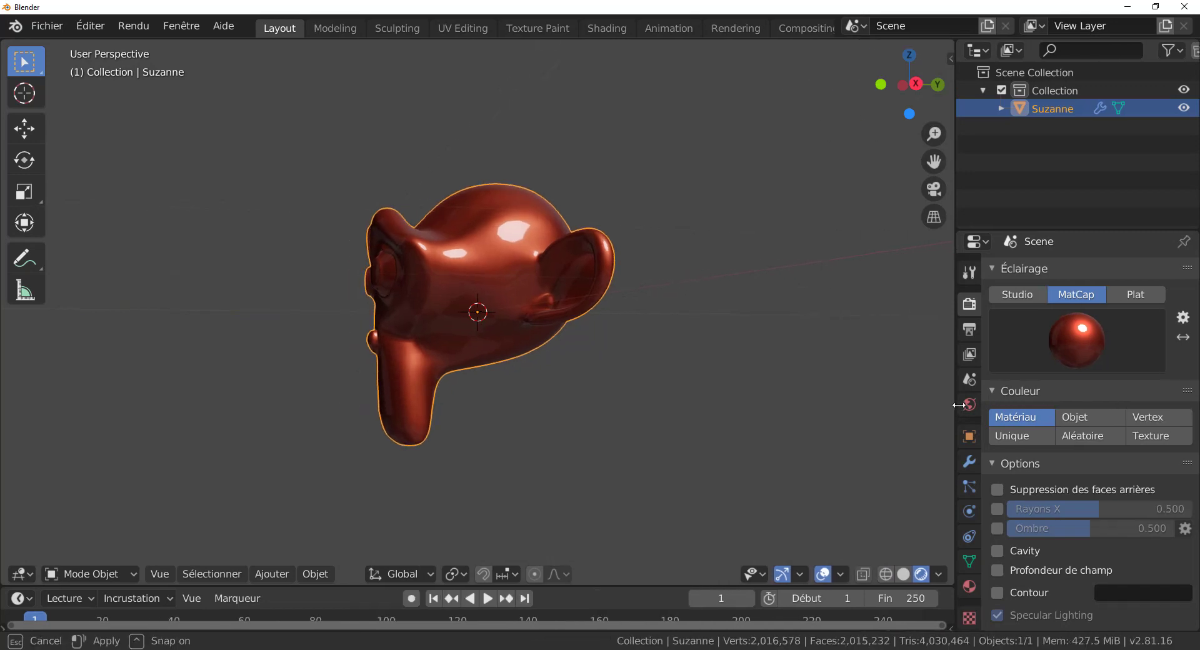
scroll(538, 368, up, 5)
middle_drag(537, 368, 606, 376)
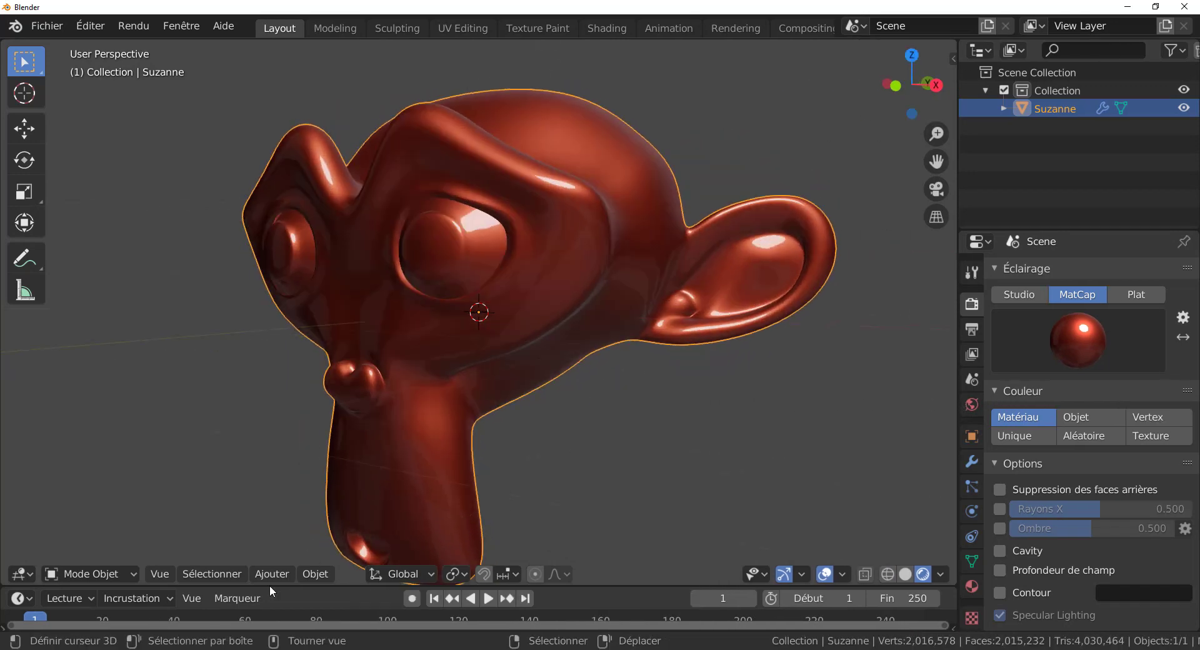
click(290, 573)
mouse_move(320, 575)
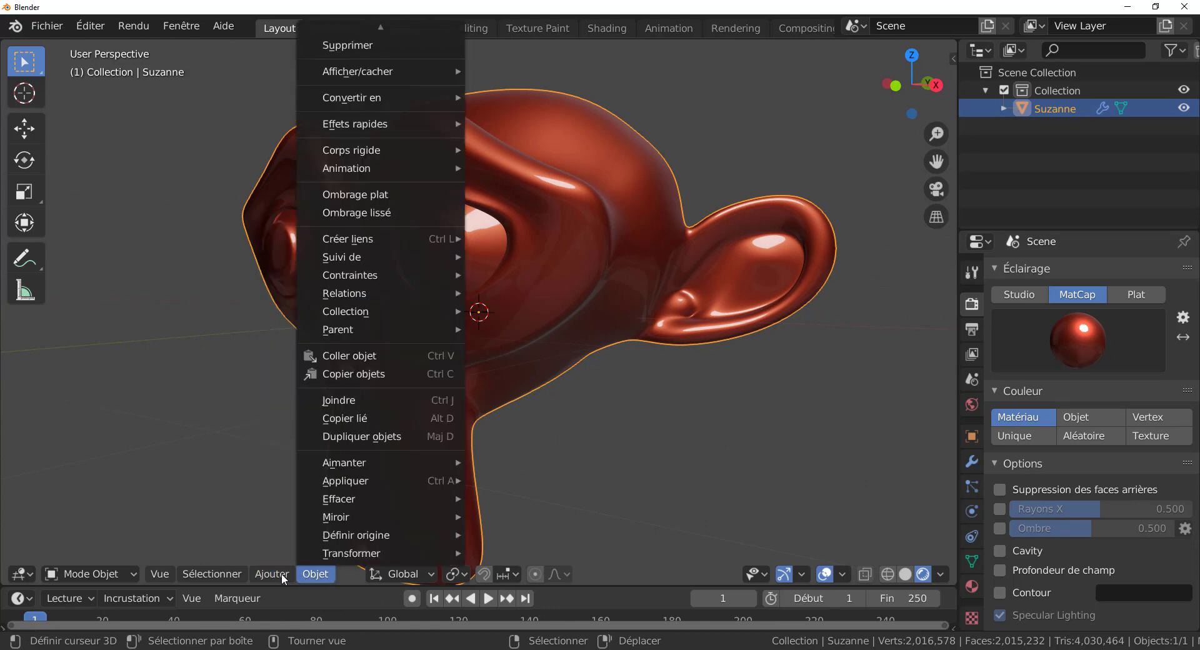
mouse_move(282, 579)
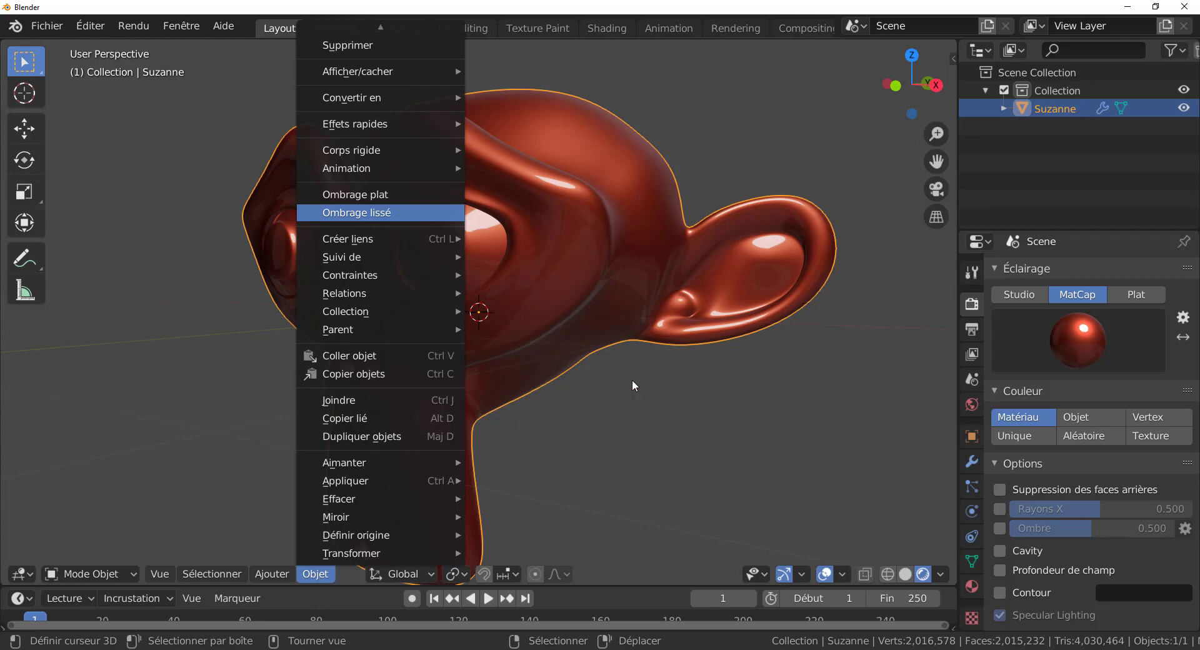
Step: Add a camera and align it to the current view so the whole monkey head is framed
scroll(663, 445, down, 4)
scroll(674, 433, up, 1)
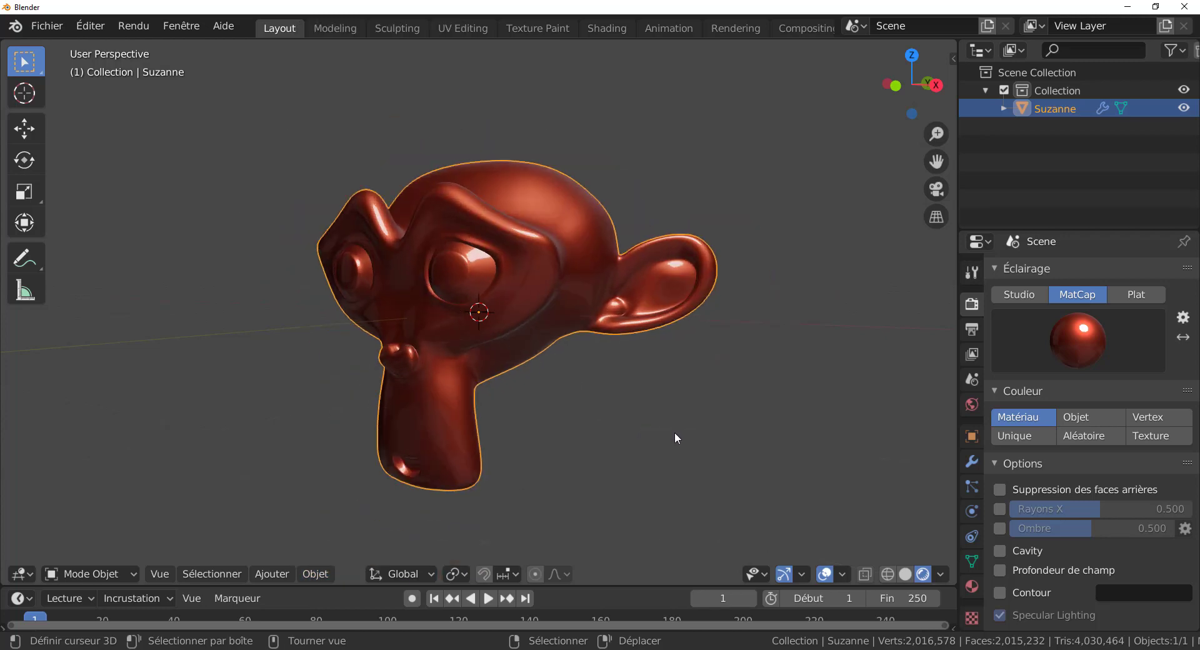
click(270, 574)
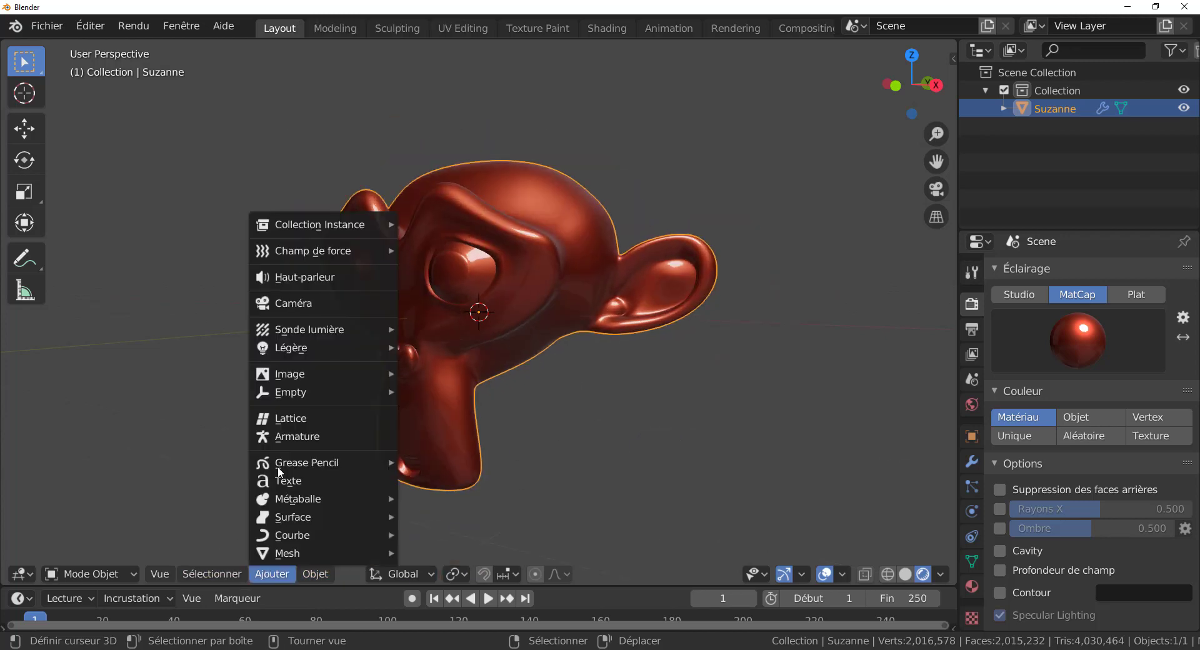
click(295, 304)
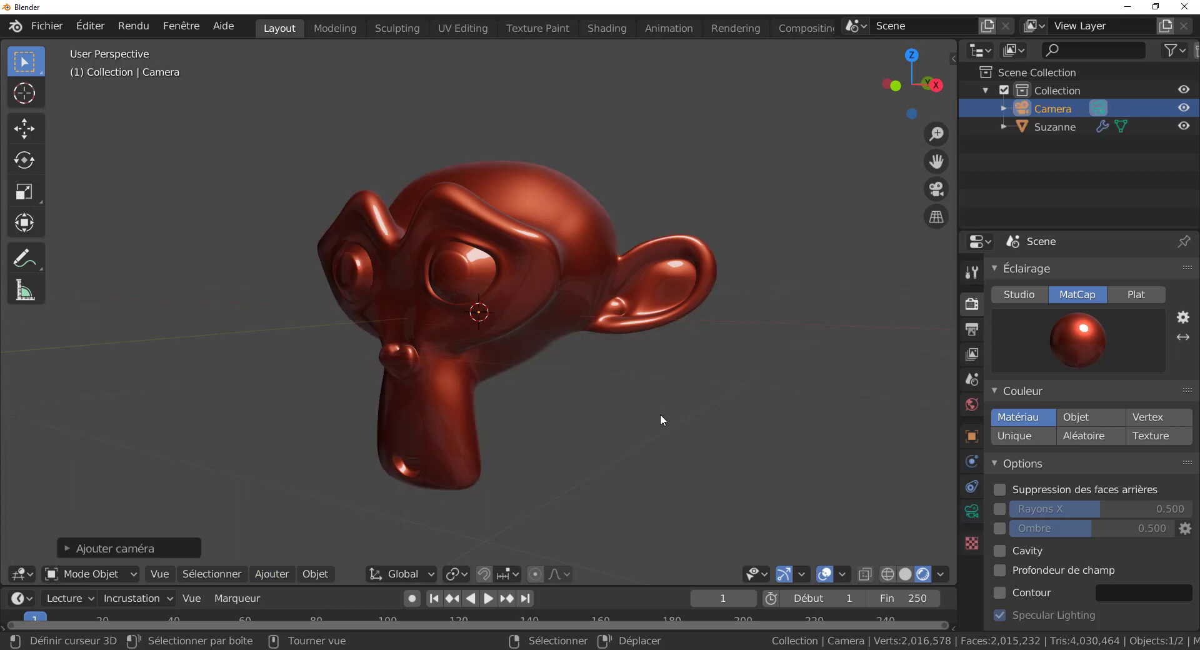
scroll(638, 414, down, 4)
scroll(639, 414, up, 2)
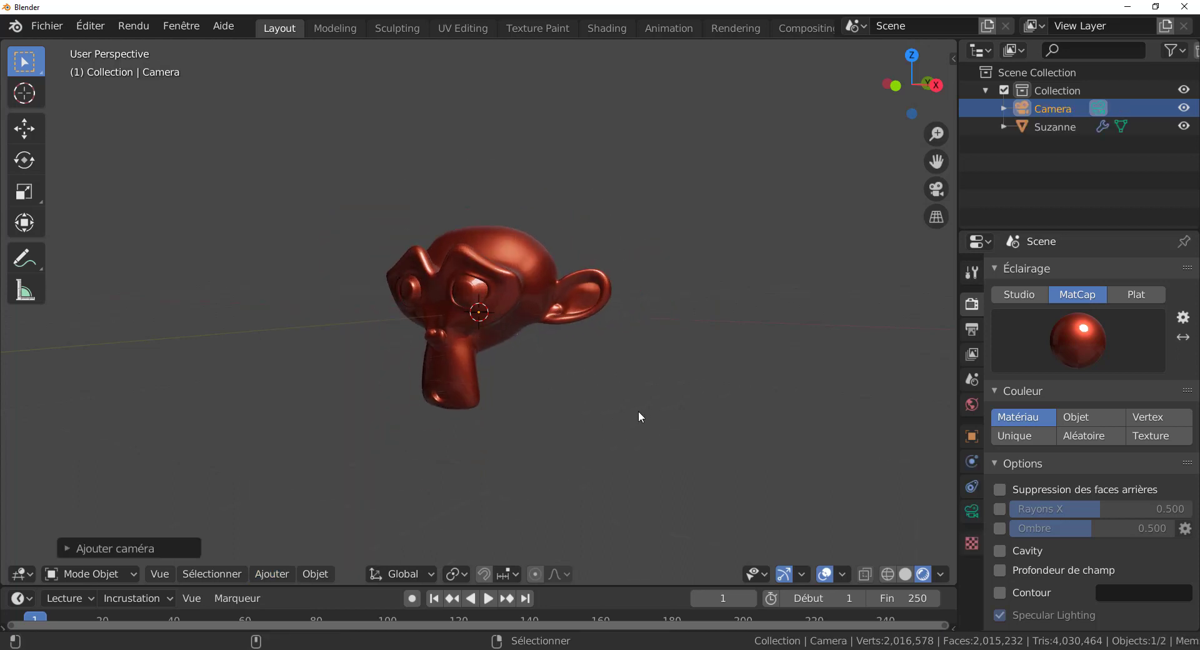
key(KP_0)
scroll(638, 411, up, 1)
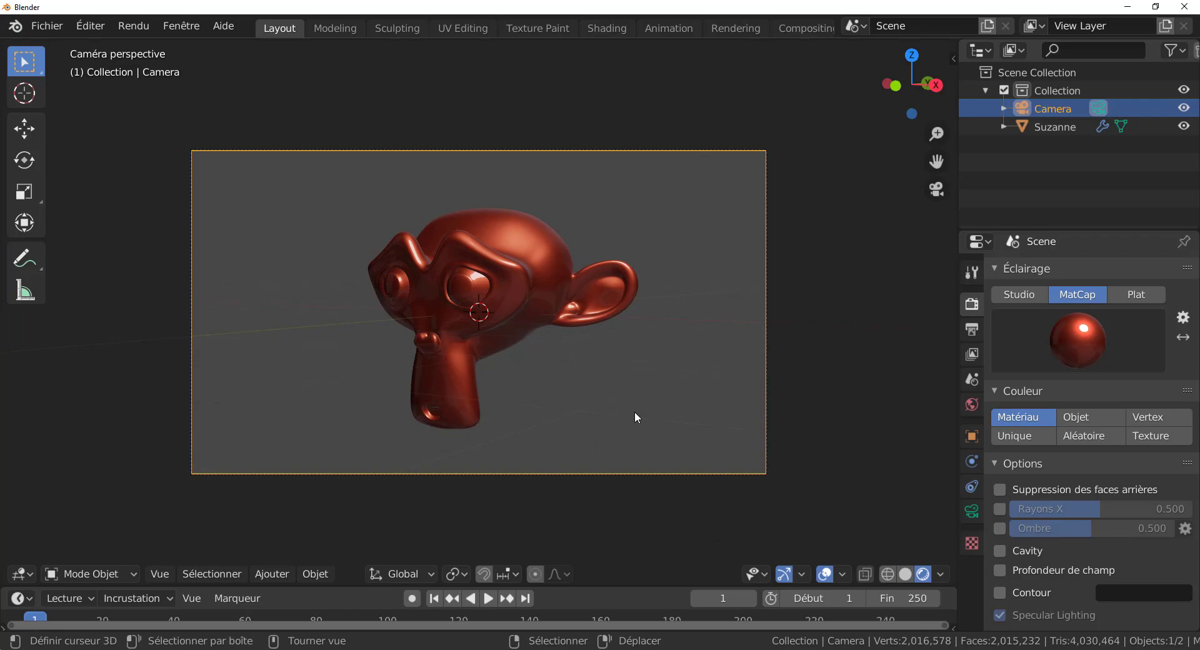
Step: Render the current frame, examine the rendered monkey head up close, and close the render window
key(F12)
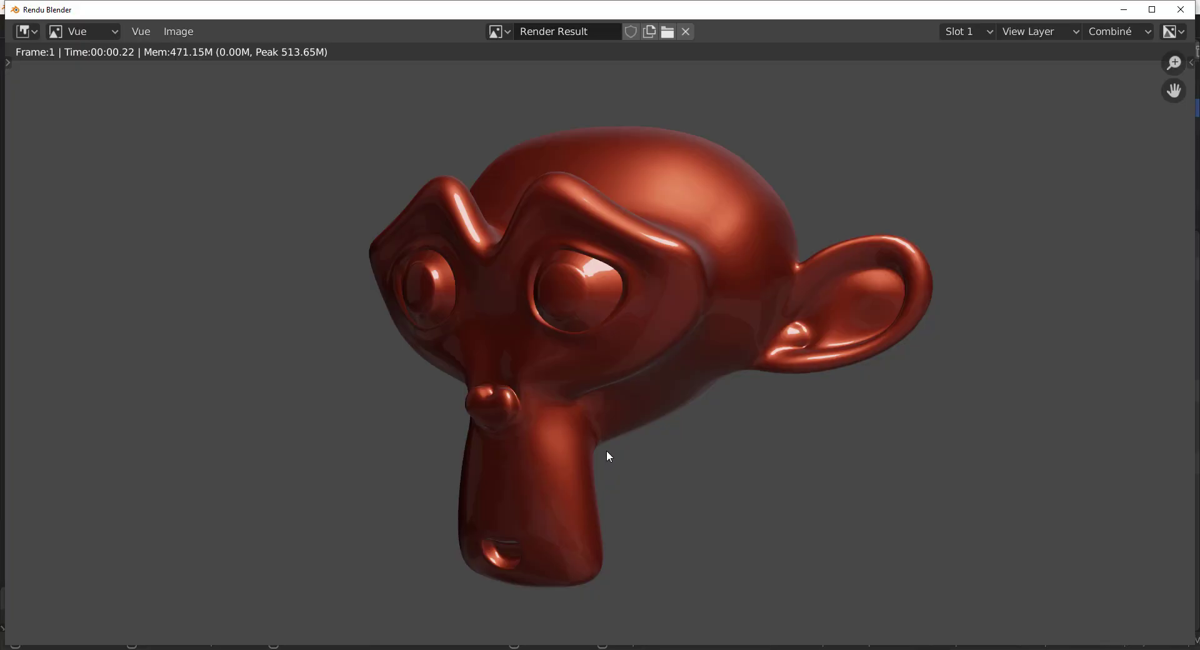
scroll(672, 448, up, 3)
scroll(673, 449, down, 6)
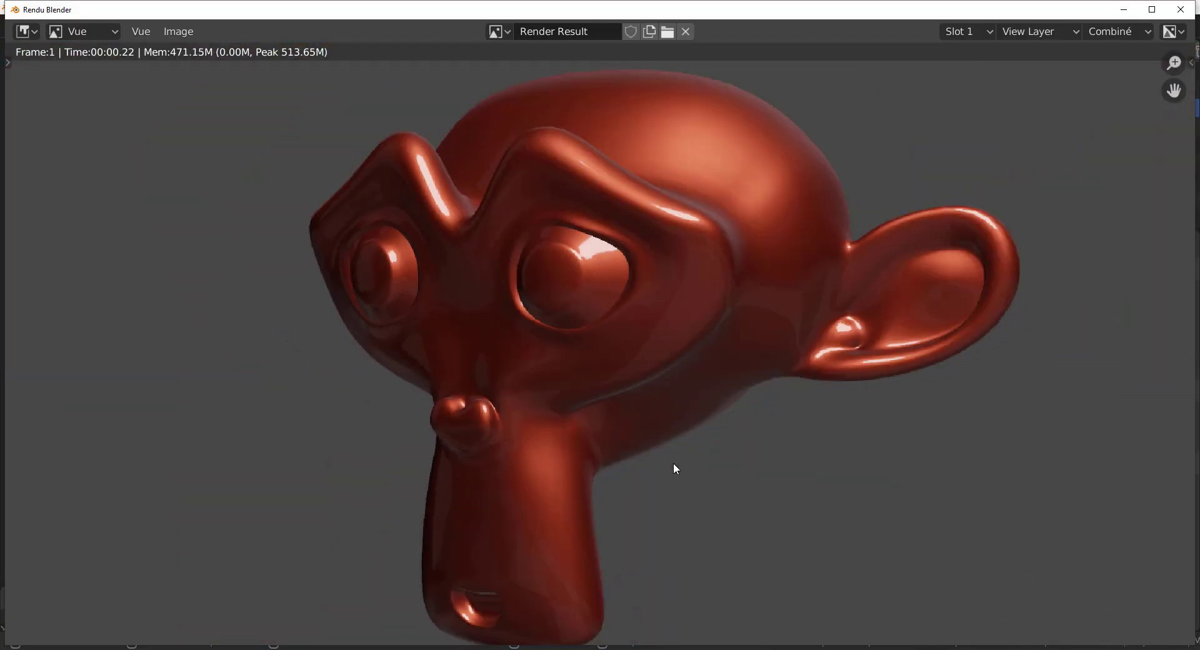
middle_drag(674, 470, 648, 507)
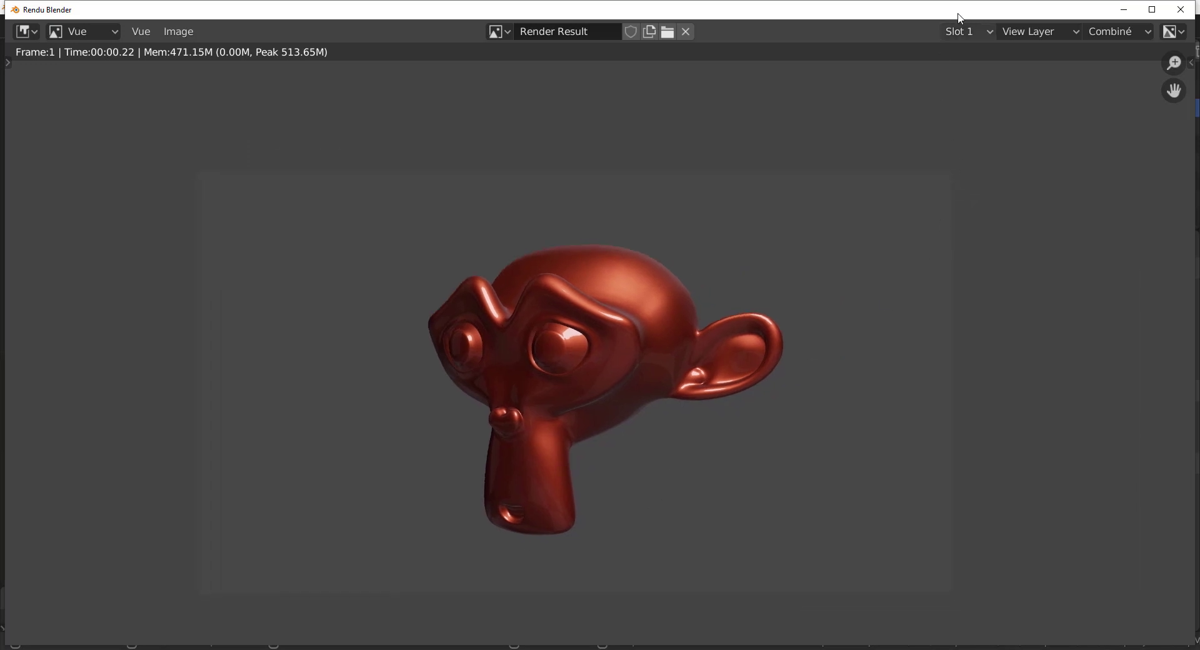
click(1180, 9)
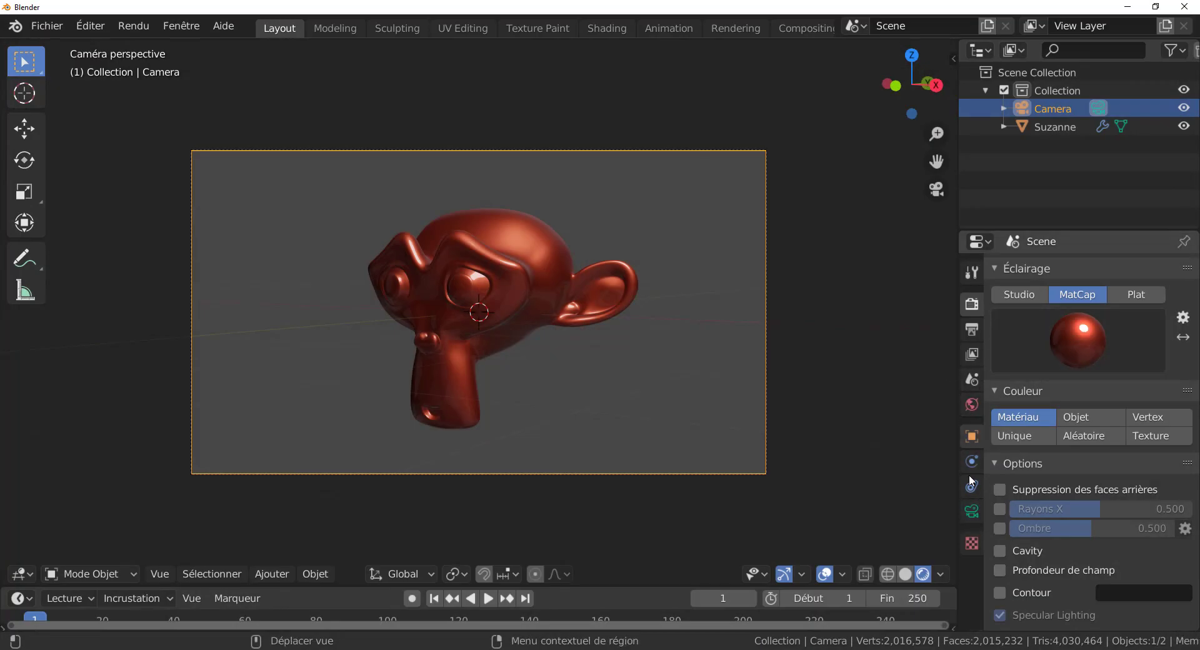
Step: Select the monkey head and apply its Subdivision modifier
click(575, 291)
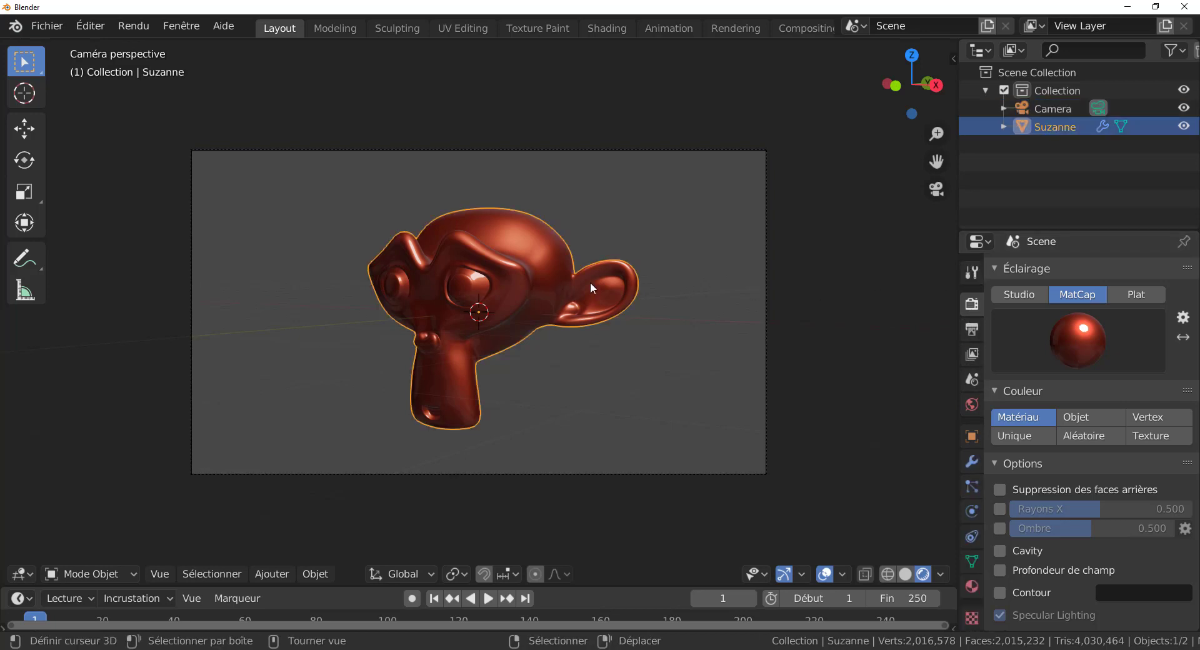
scroll(975, 474, down, 1)
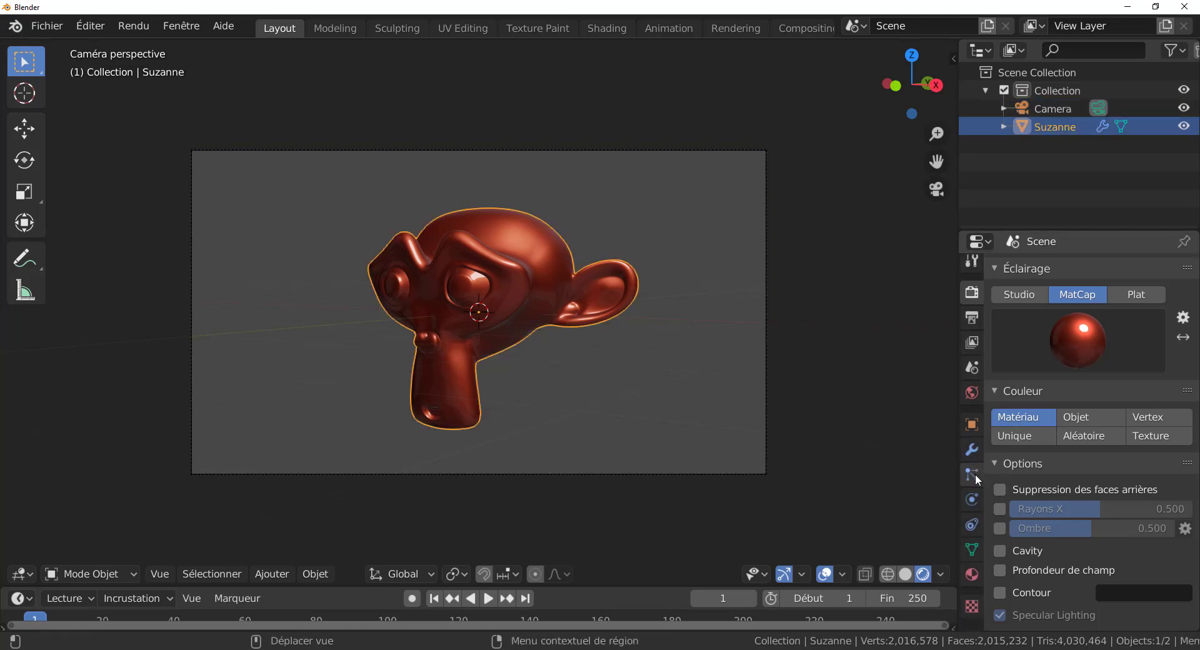
click(971, 448)
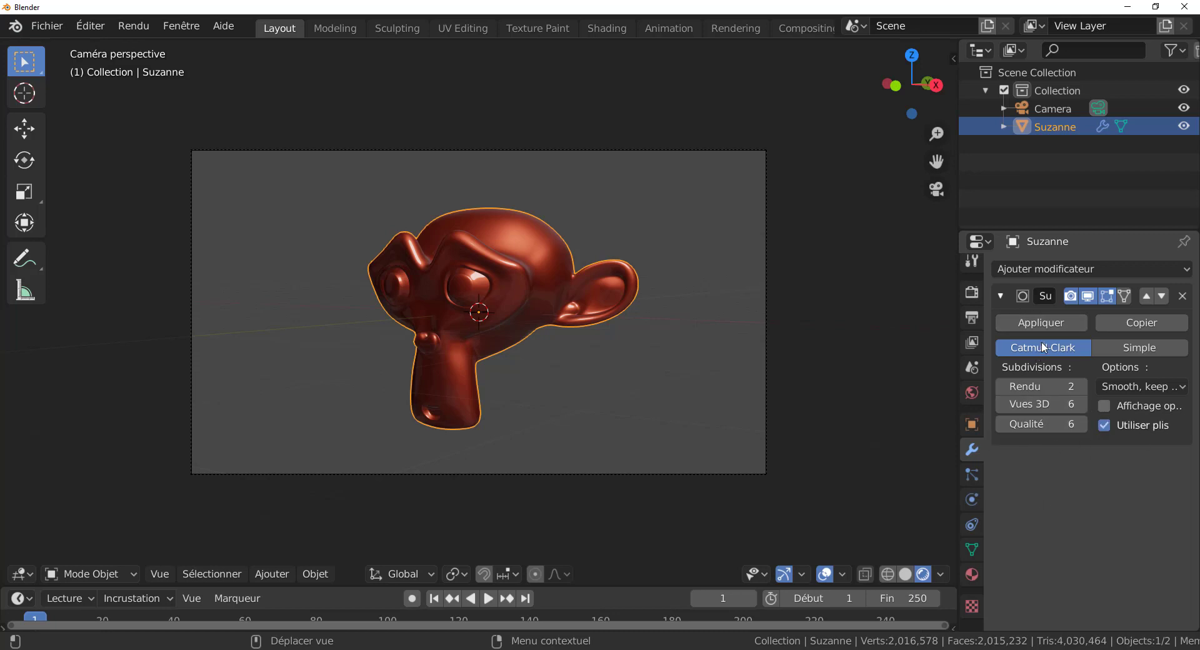
click(1047, 325)
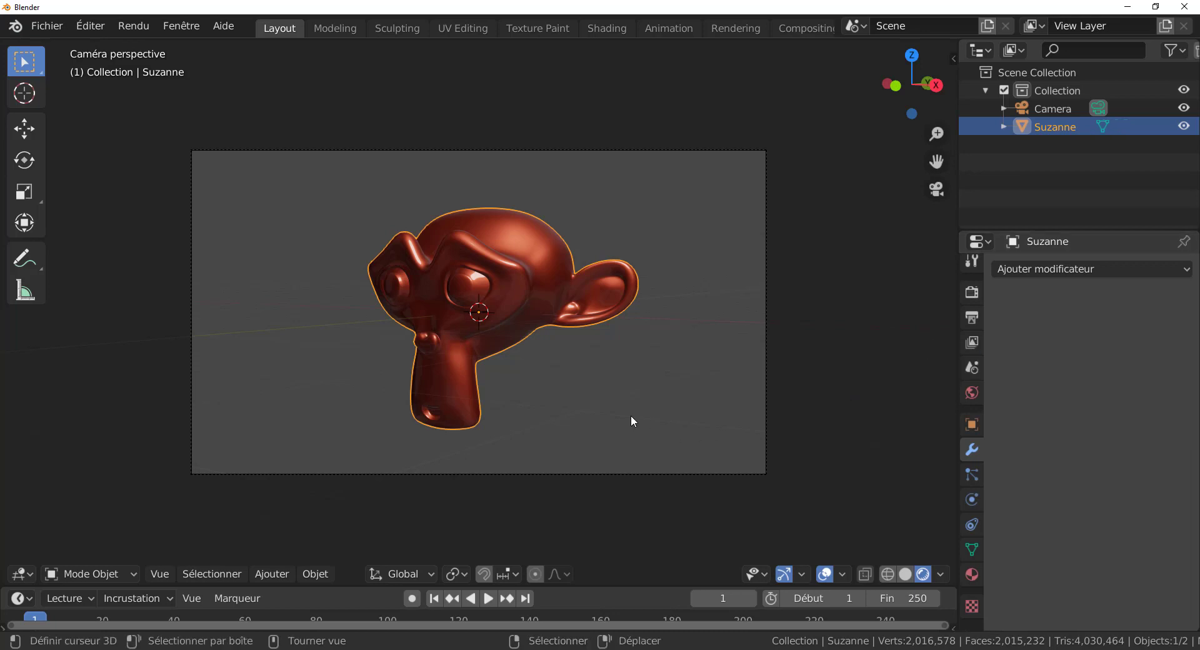
Step: Switch the monkey head from Object Mode to Edit Mode
scroll(604, 426, up, 1)
click(70, 577)
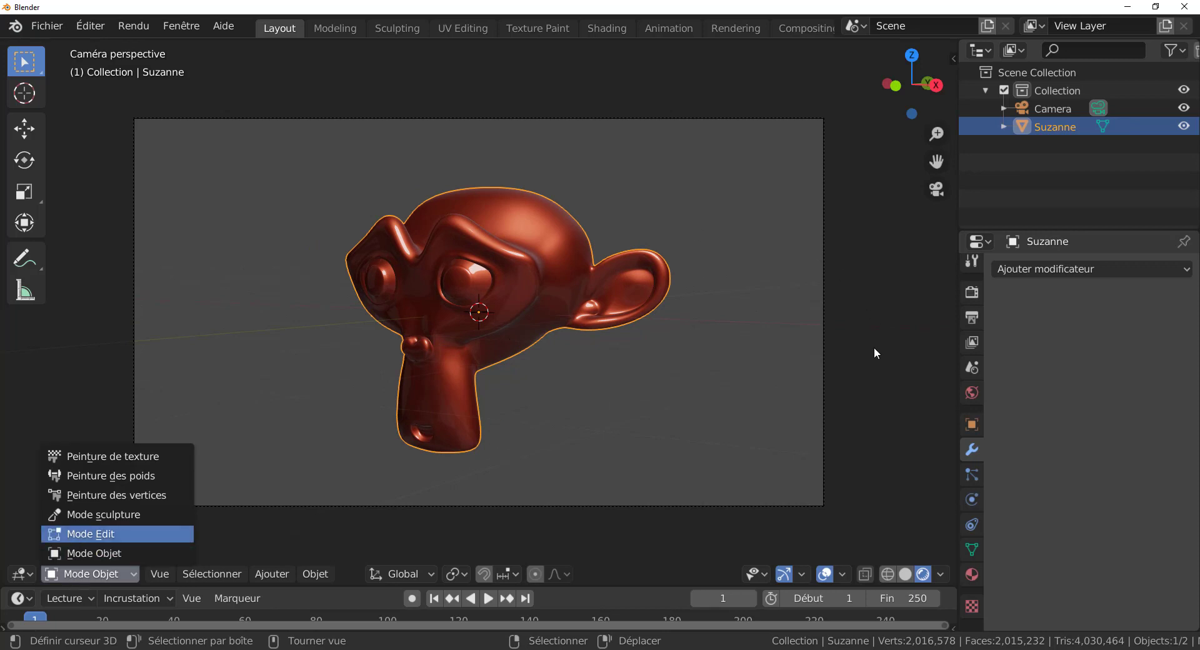
key(Return)
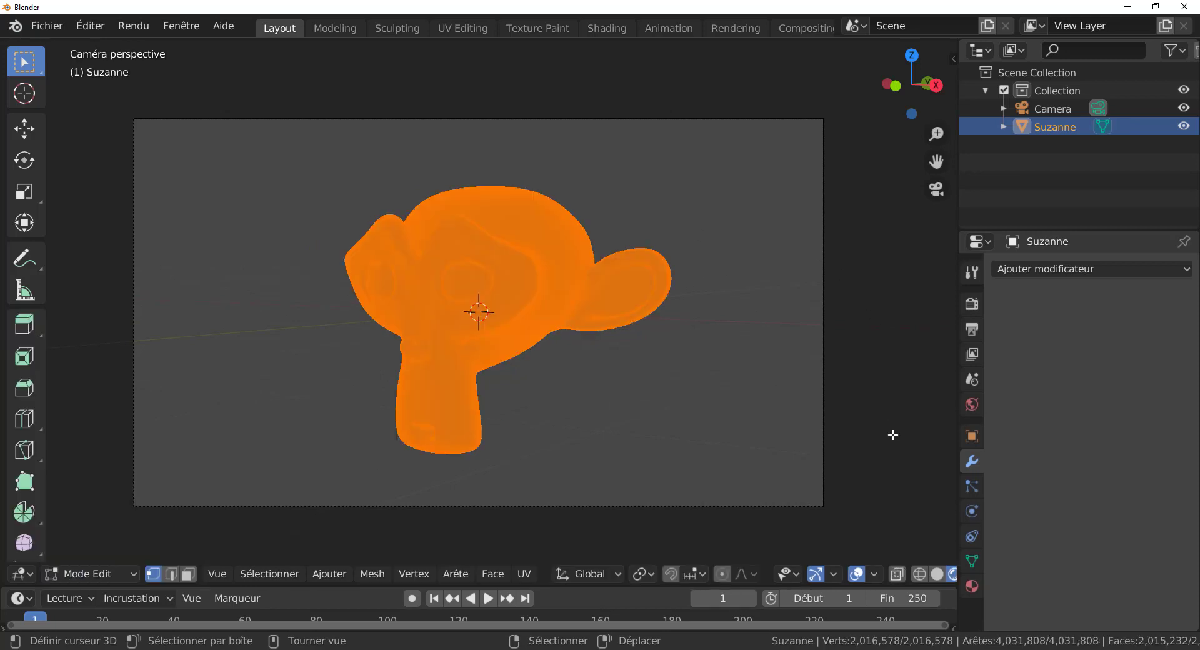
Step: Examine the monkey head's fully selected dense mesh in Edit Mode from several angles and distances
scroll(595, 330, up, 2)
scroll(668, 313, down, 4)
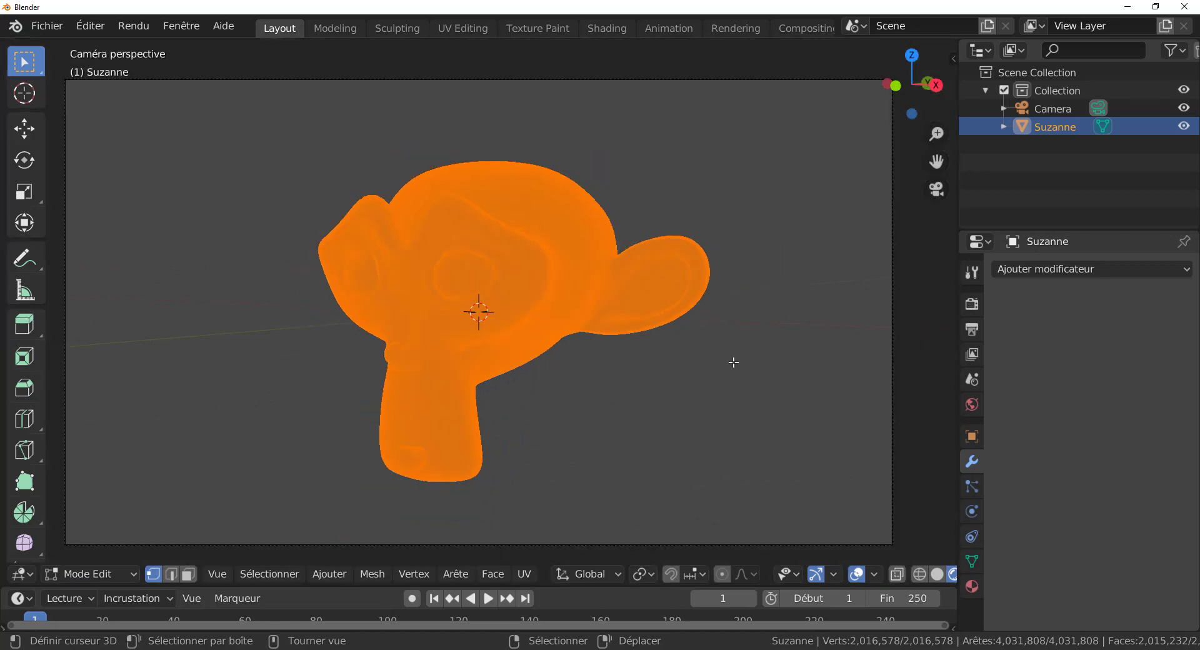
middle_drag(733, 362, 791, 334)
middle_drag(779, 302, 692, 389)
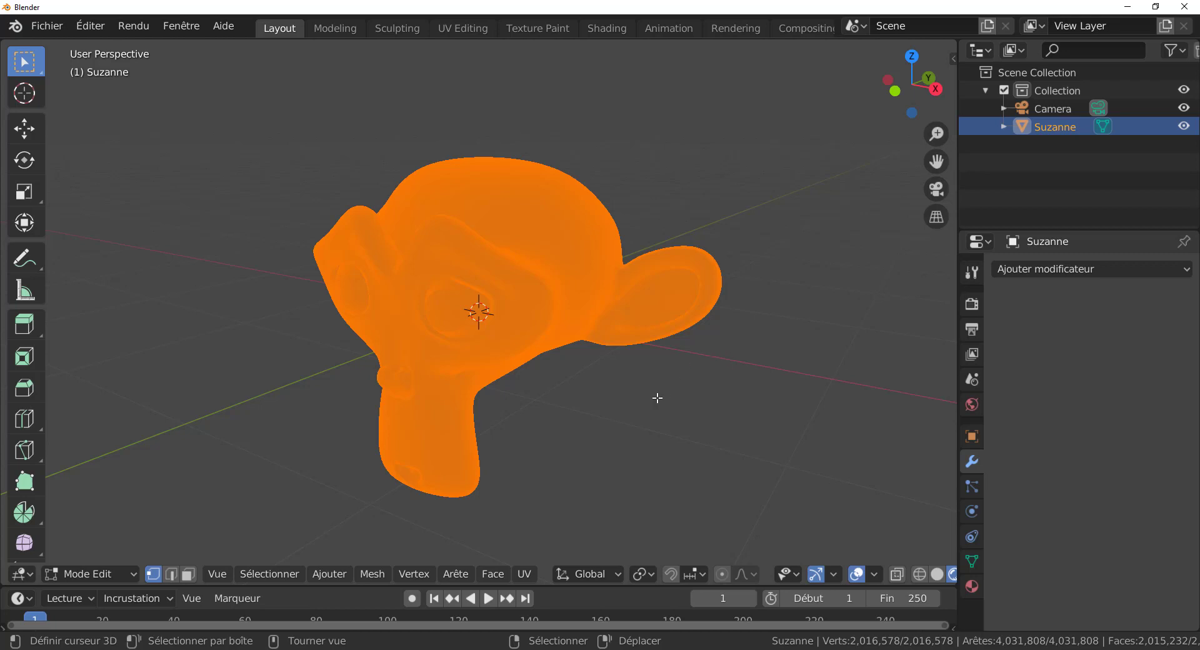
middle_drag(656, 399, 646, 374)
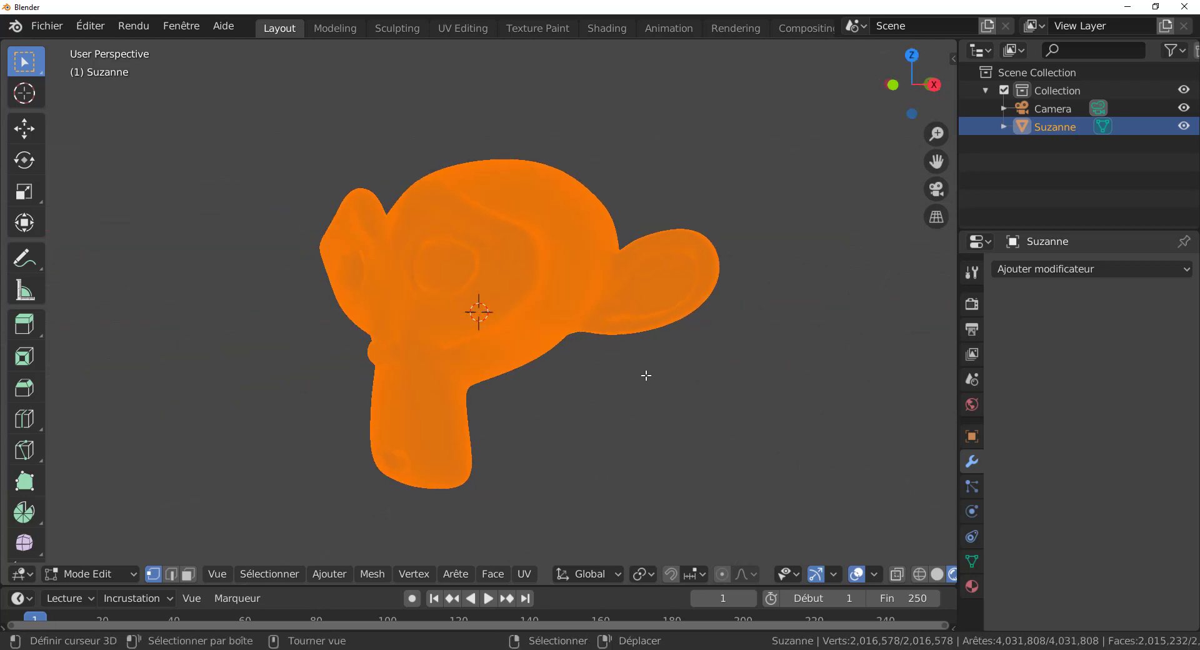
scroll(647, 373, up, 1)
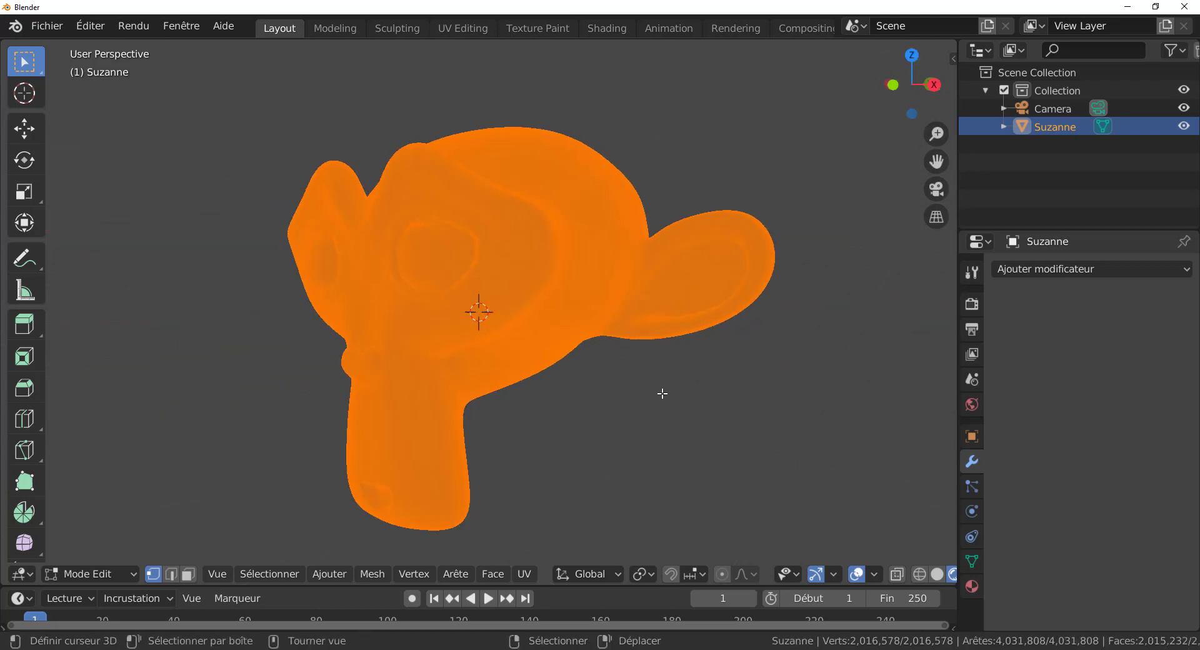
scroll(643, 396, down, 1)
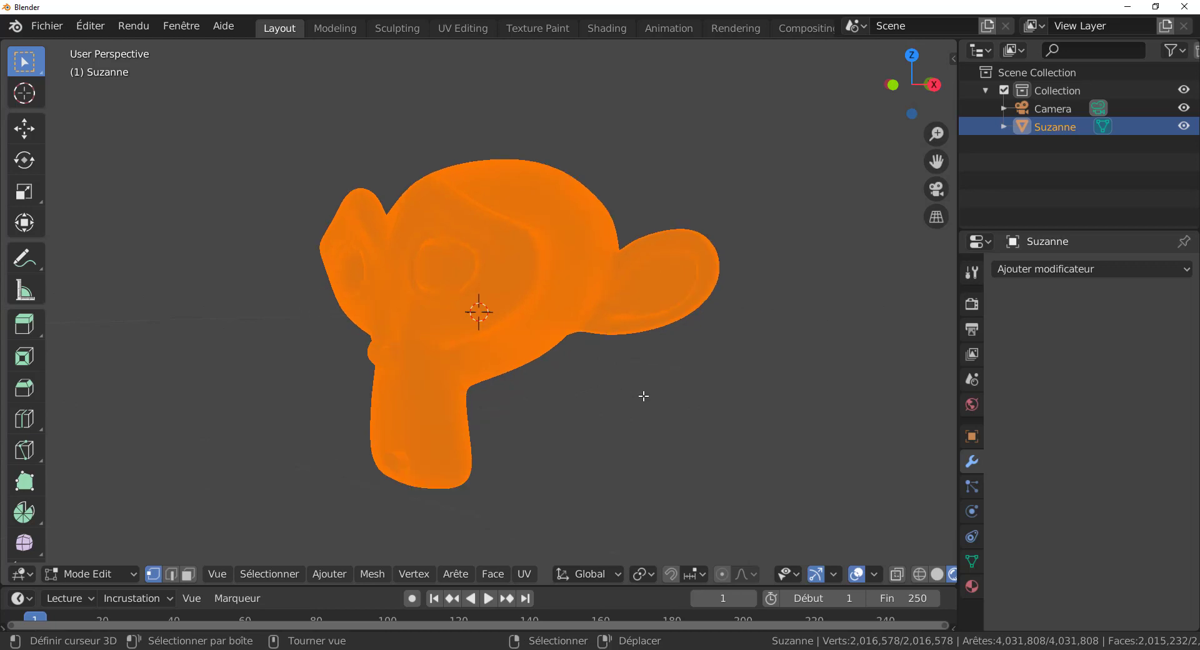
middle_drag(685, 391, 576, 410)
scroll(575, 396, up, 2)
scroll(576, 411, down, 3)
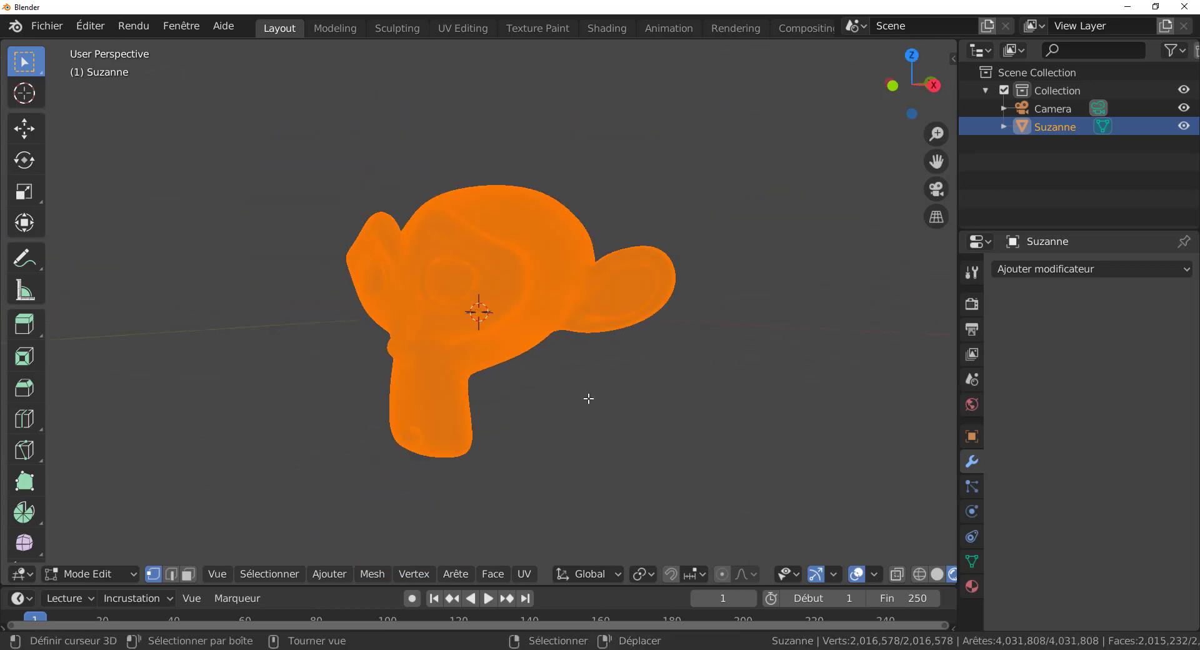
scroll(592, 398, up, 1)
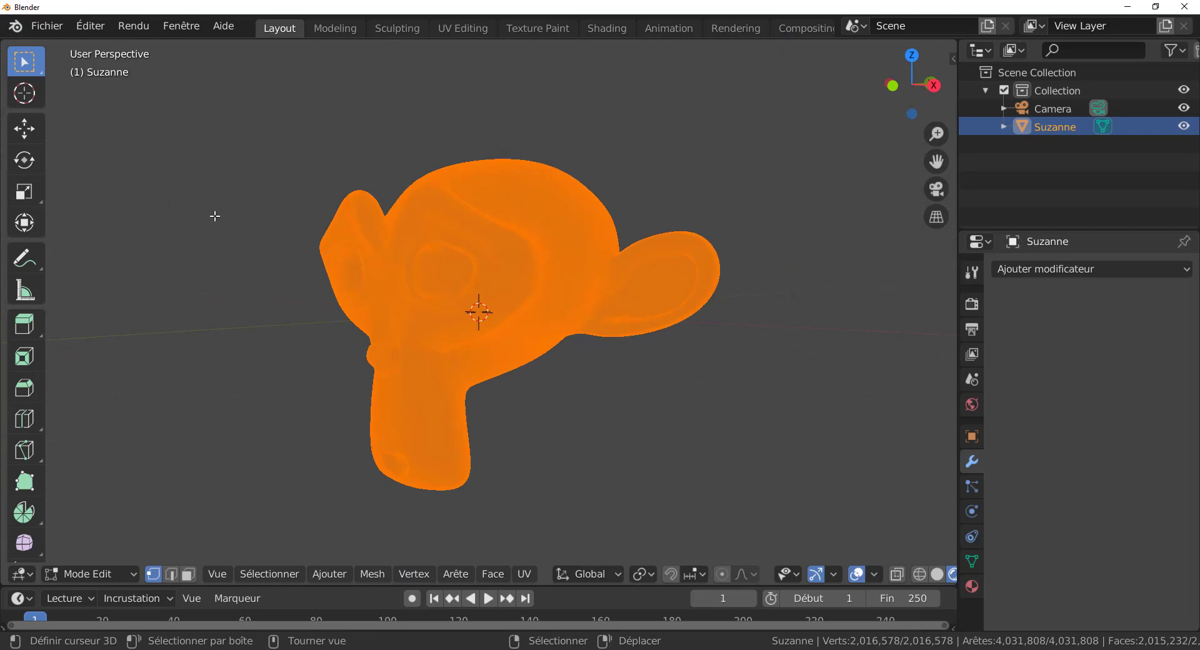
middle_drag(660, 458, 619, 453)
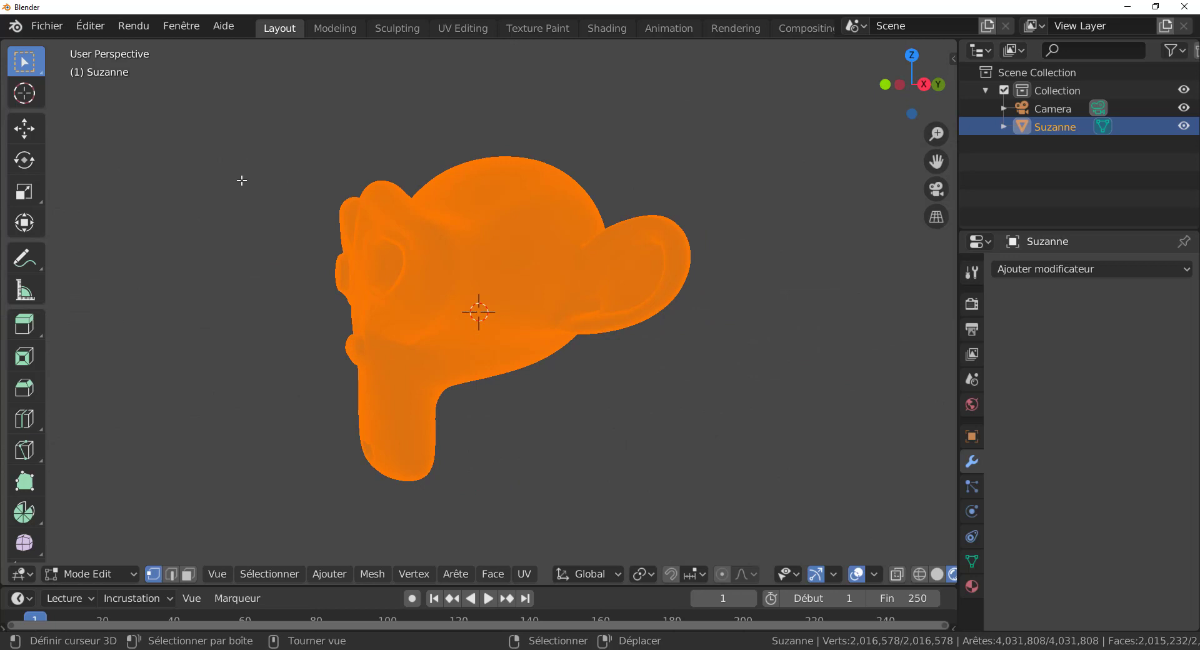
mouse_move(609, 387)
middle_down()
mouse_move(629, 382)
mouse_move(608, 386)
middle_up()
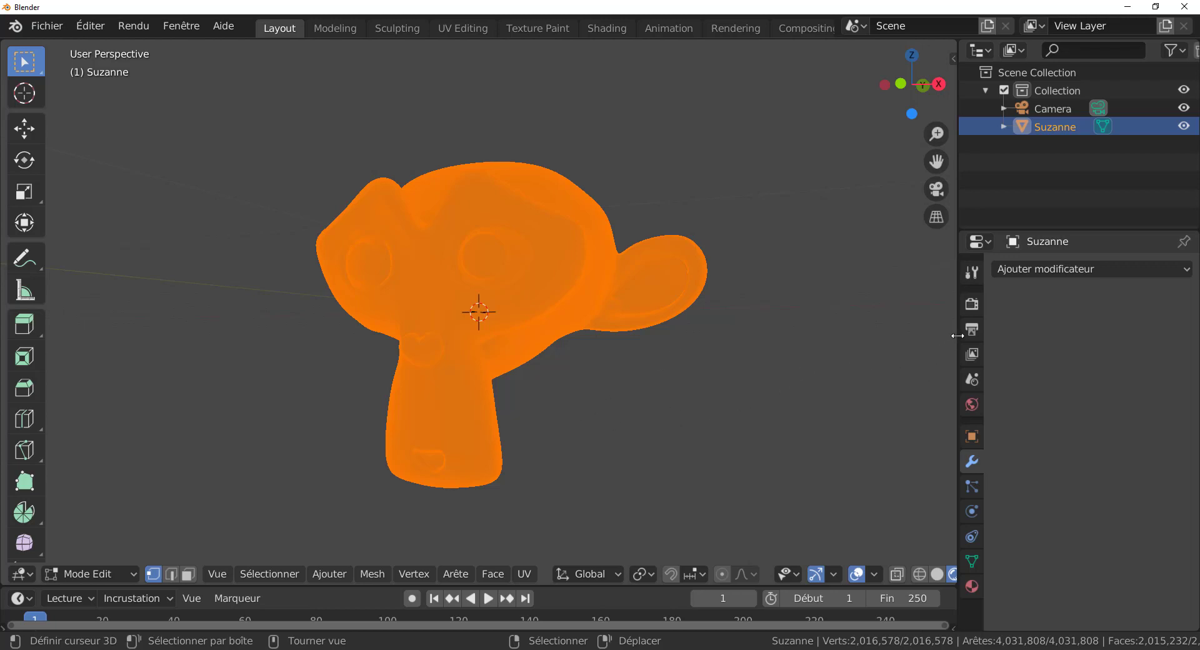
Step: Widen the 3D viewport by narrowing the neighbouring editors, and inspect the dense mesh from the front and side
drag(960, 344, 1113, 333)
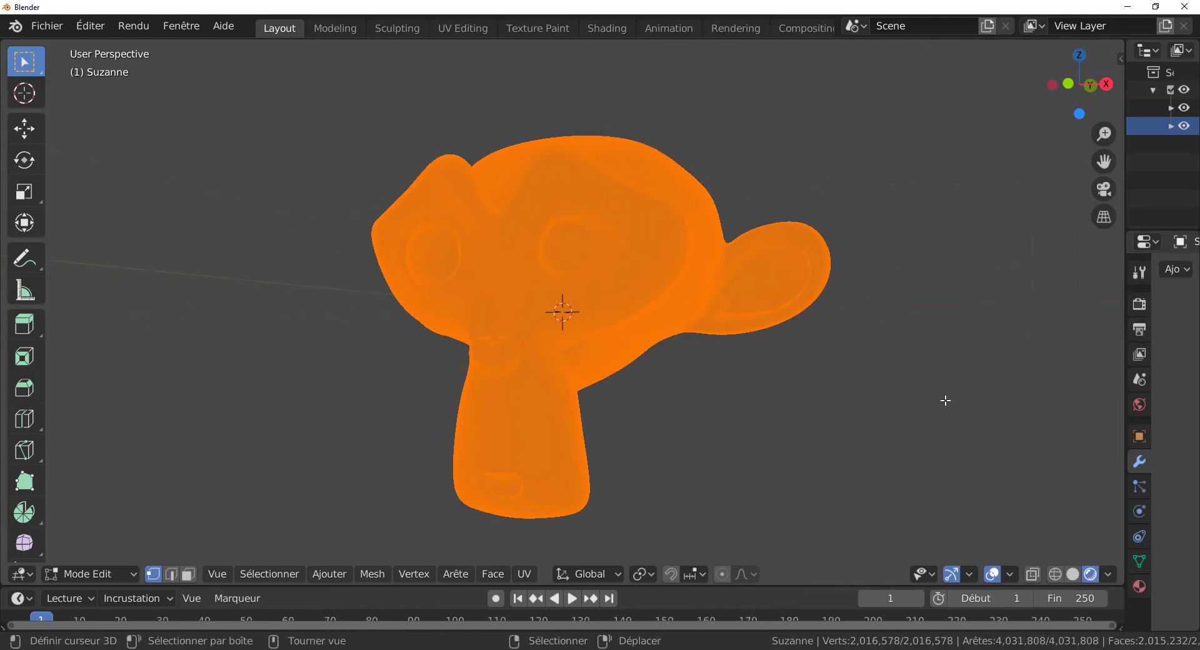
scroll(694, 414, down, 2)
middle_drag(694, 414, 675, 415)
scroll(675, 415, up, 4)
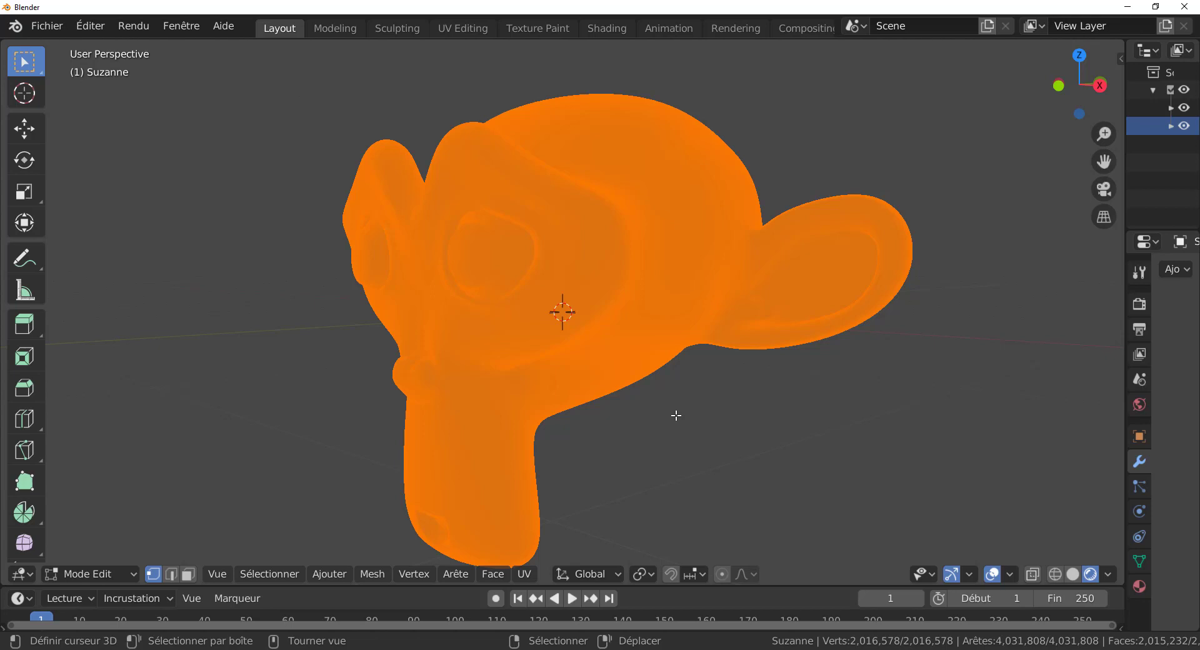
scroll(888, 409, down, 1)
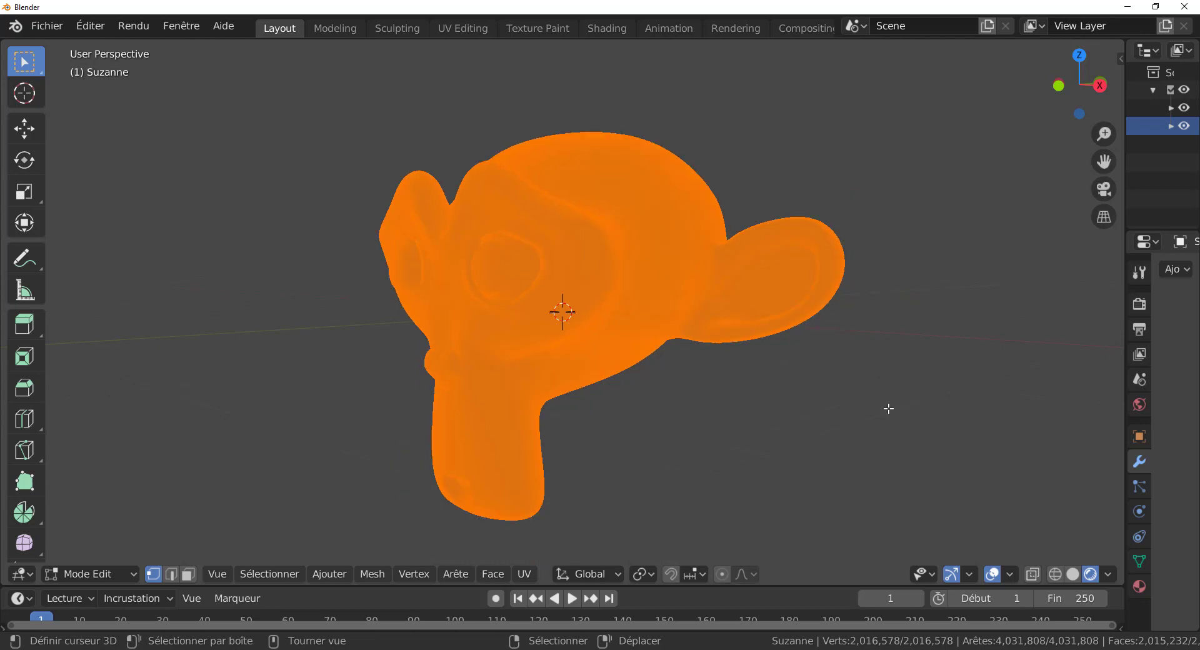
scroll(875, 410, down, 1)
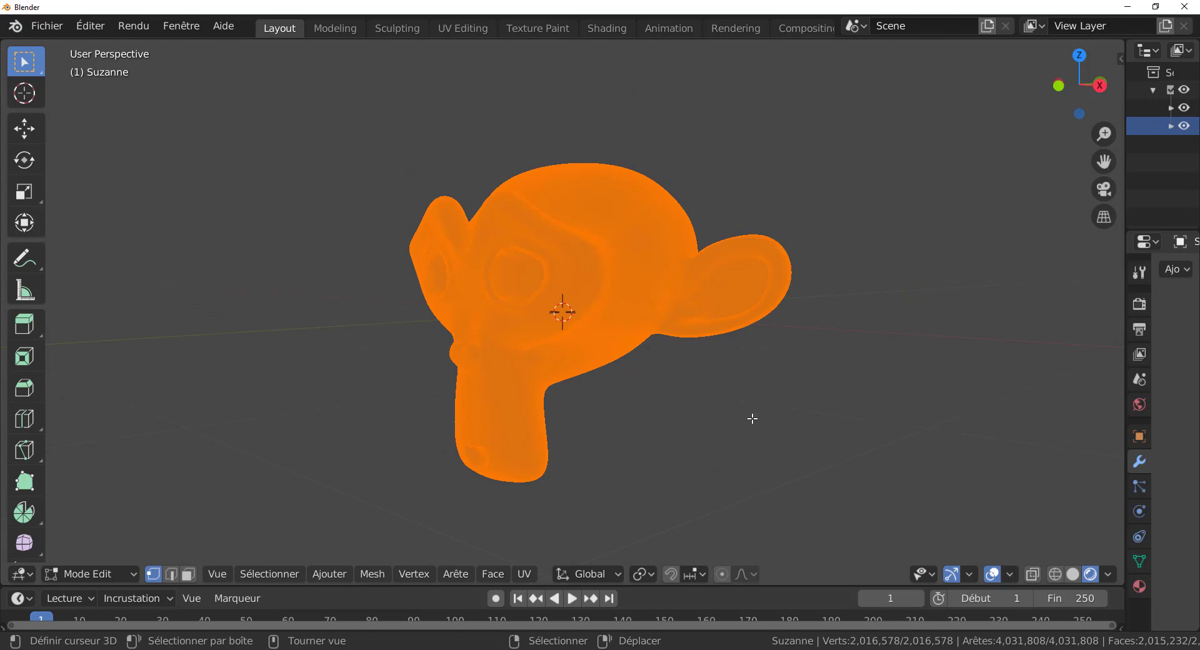
mouse_move(758, 431)
alt+middle_down()
mouse_move(705, 436)
mouse_move(845, 425)
mouse_move(654, 437)
mouse_move(675, 422)
mouse_move(766, 420)
alt+middle_up()
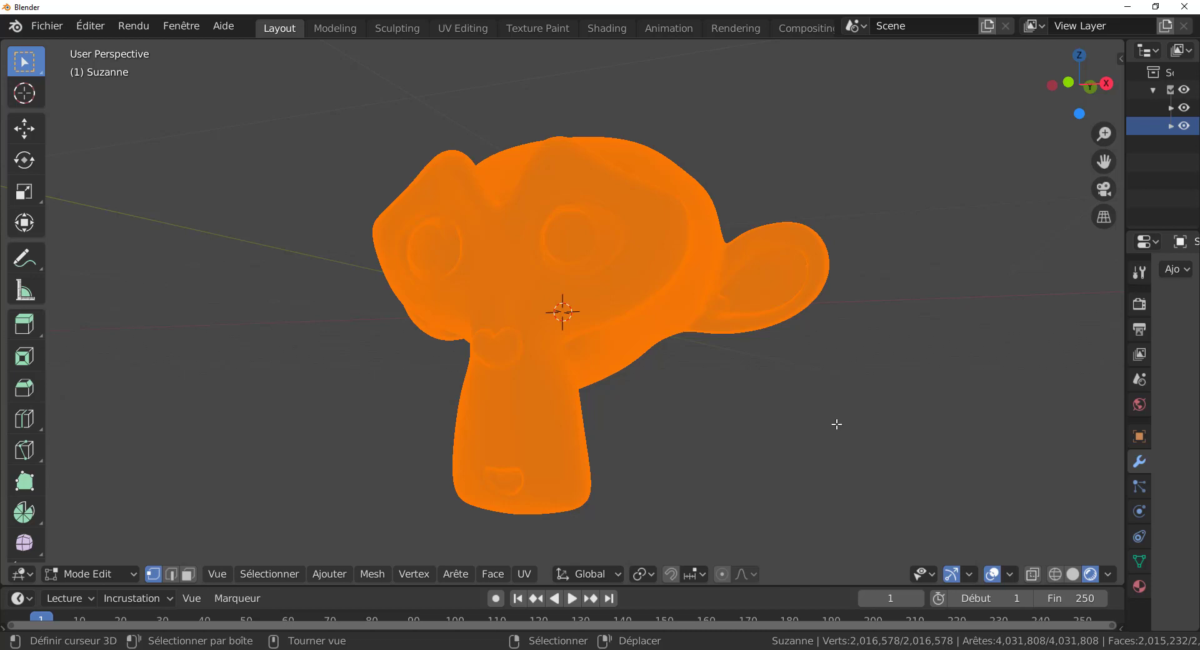
middle_drag(825, 422, 761, 434)
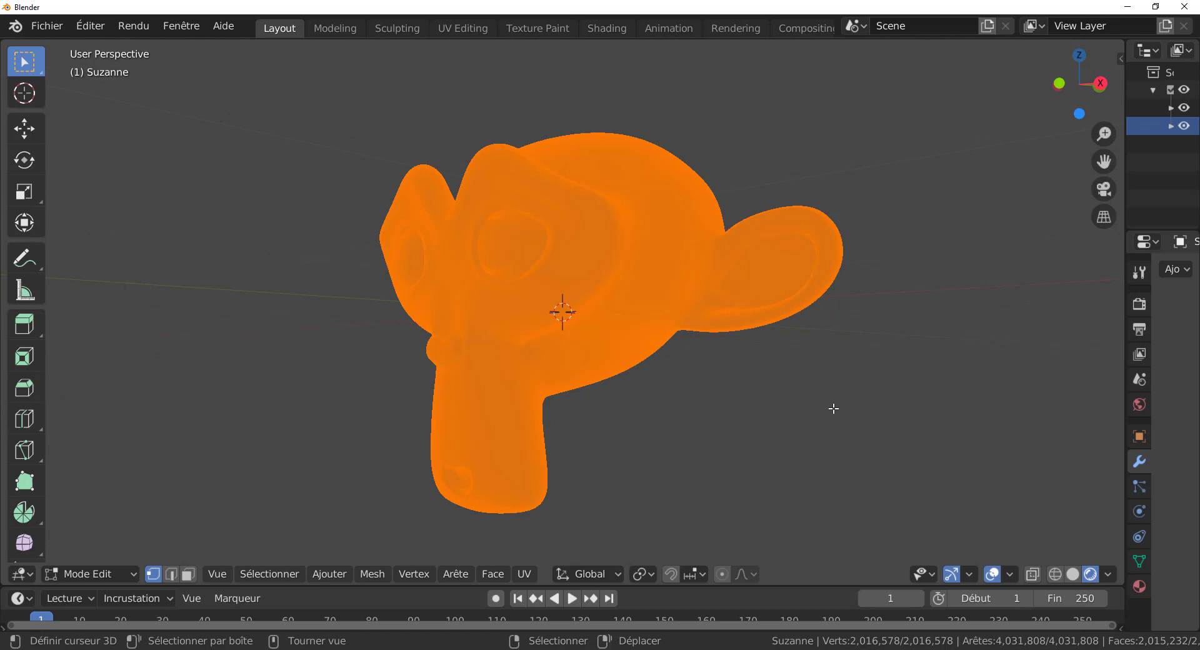
mouse_move(749, 395)
middle_down()
mouse_move(731, 415)
mouse_move(806, 426)
mouse_move(720, 400)
mouse_move(749, 405)
middle_up()
scroll(738, 410, up, 3)
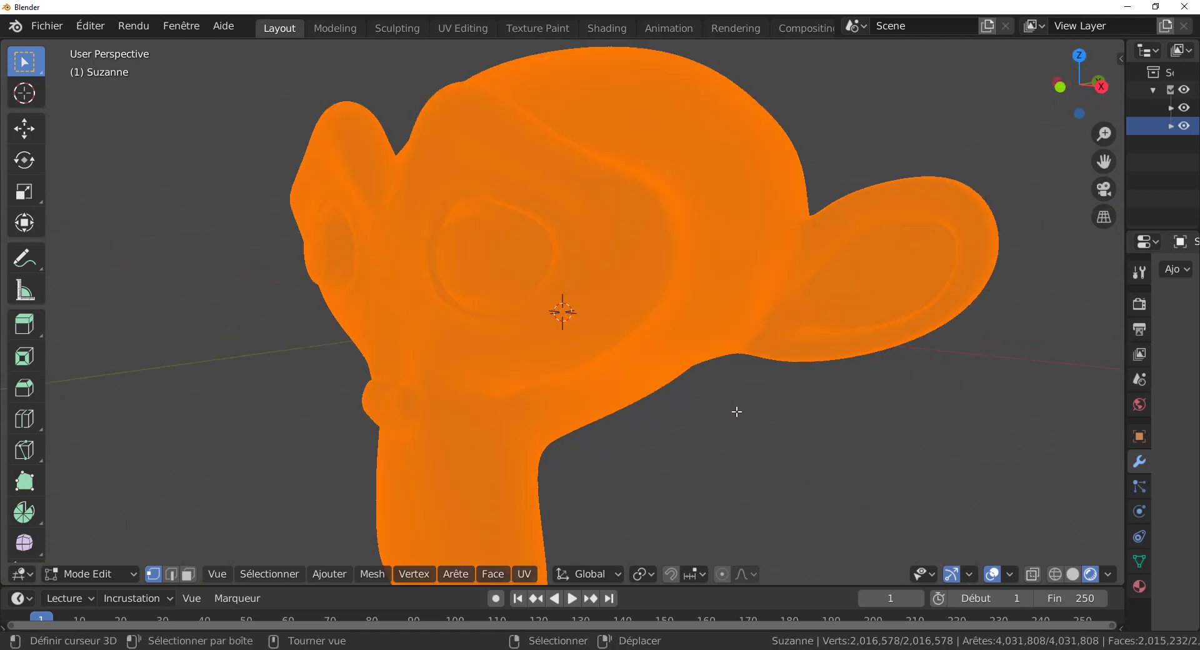
scroll(744, 416, down, 2)
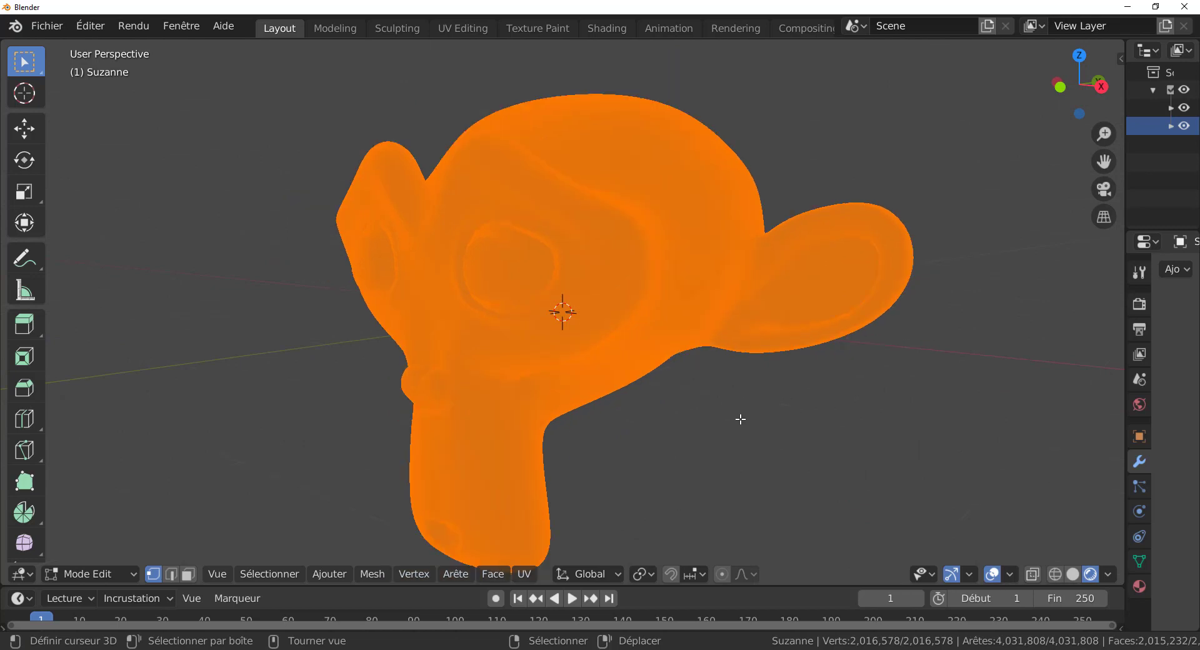
mouse_move(704, 440)
middle_down()
mouse_move(741, 442)
mouse_move(683, 439)
middle_up()
scroll(682, 439, up, 1)
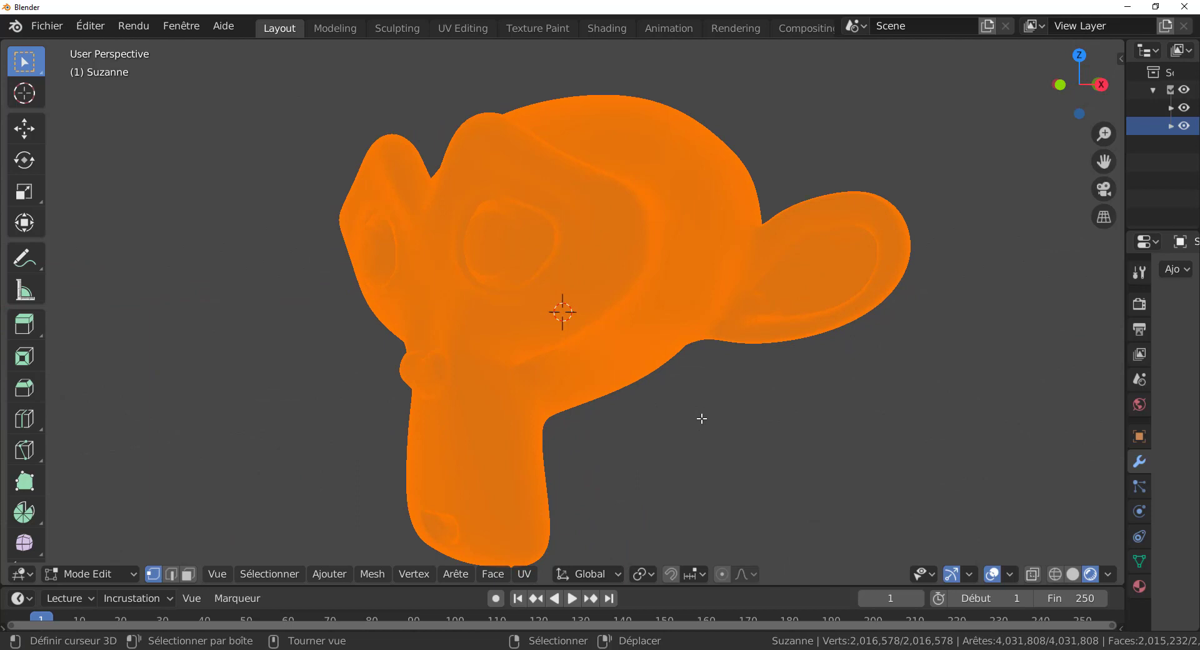
mouse_move(234, 398)
middle_down()
mouse_move(248, 375)
mouse_move(311, 388)
mouse_move(225, 405)
mouse_move(236, 403)
middle_up()
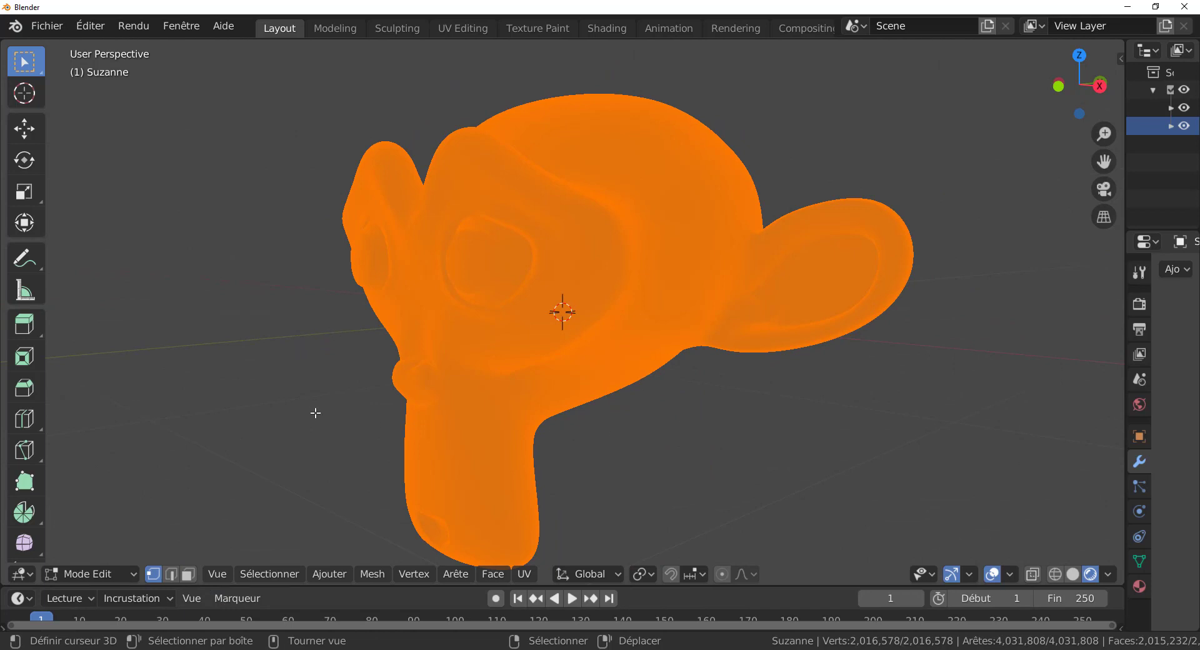
Step: Switch the monkey head from Edit Mode back to Object Mode
click(73, 573)
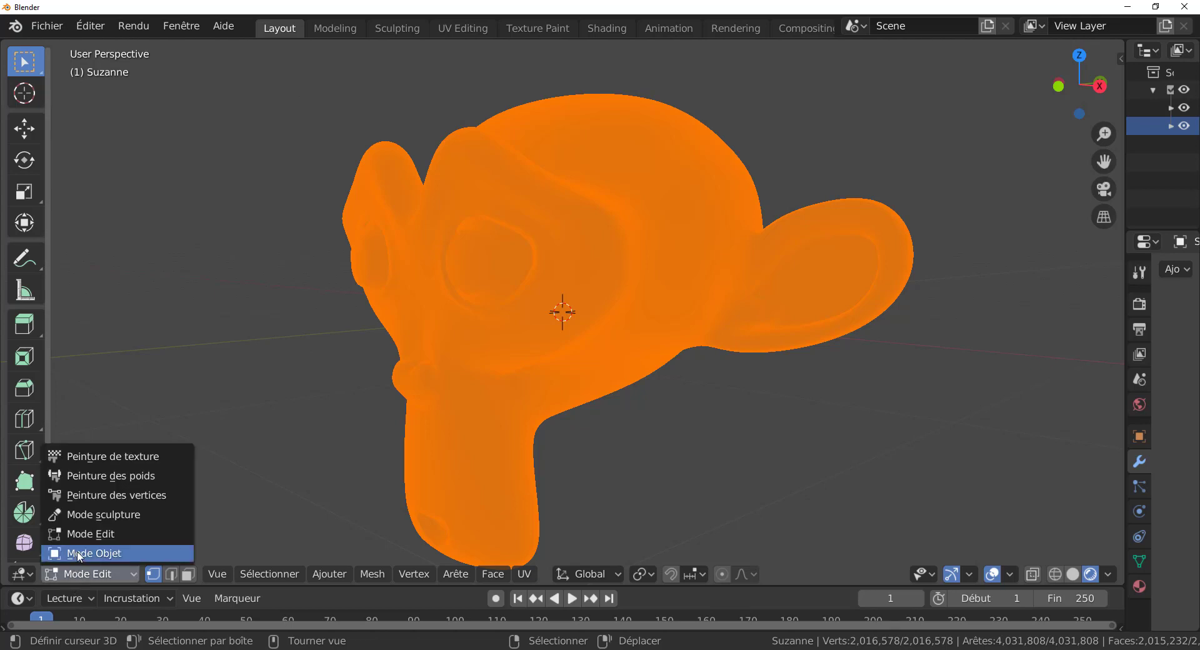
click(80, 554)
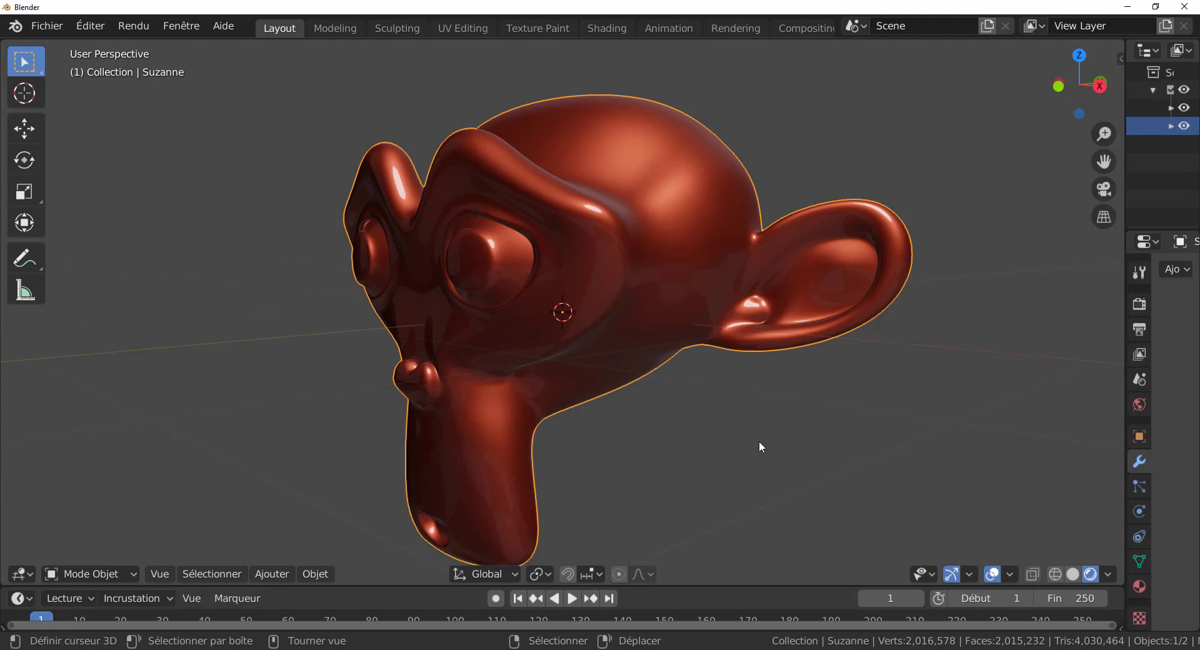
mouse_move(733, 453)
middle_down()
mouse_move(744, 434)
mouse_move(790, 431)
mouse_move(721, 440)
middle_up()
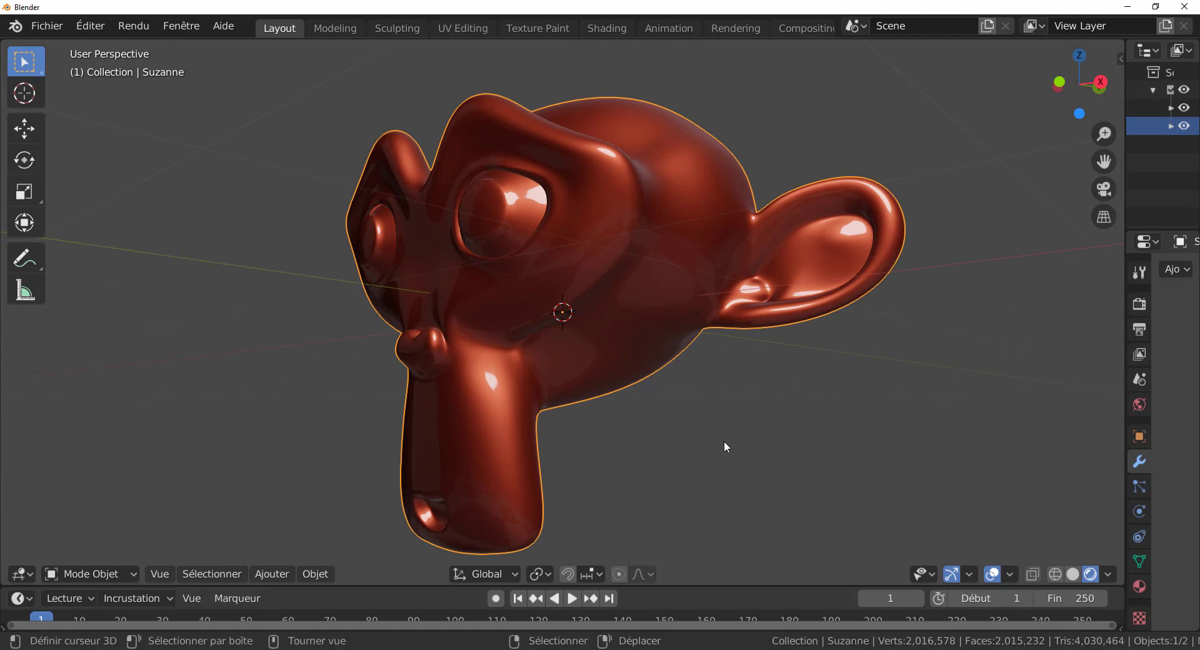